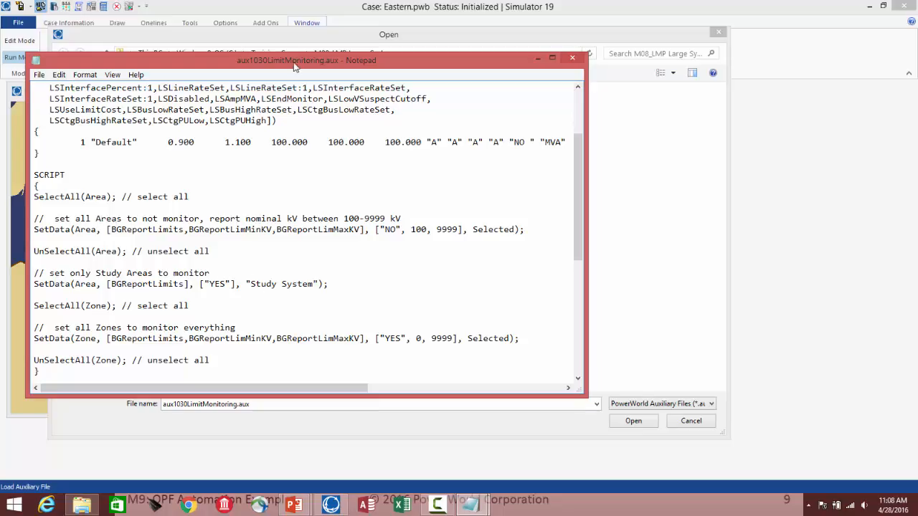
Step: Switch from the limit-monitoring auxiliary file in Notepad to the PowerPoint slideshow and advance to the next slide
drag(294, 66, 405, 153)
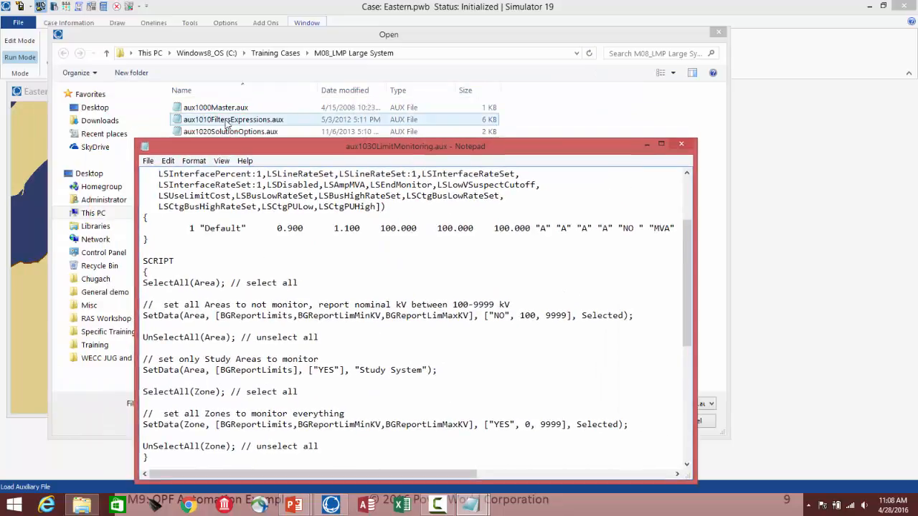
drag(272, 149, 268, 86)
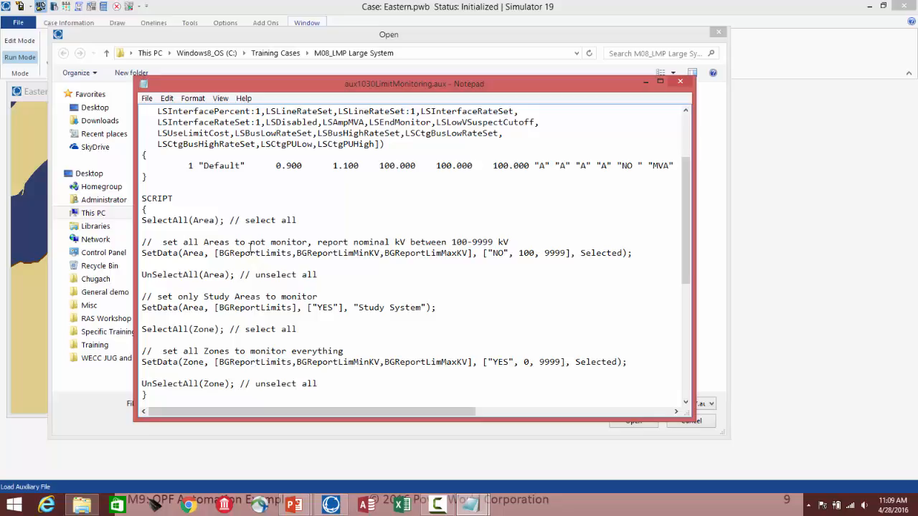
key(alt+Tab)
key(Tab)
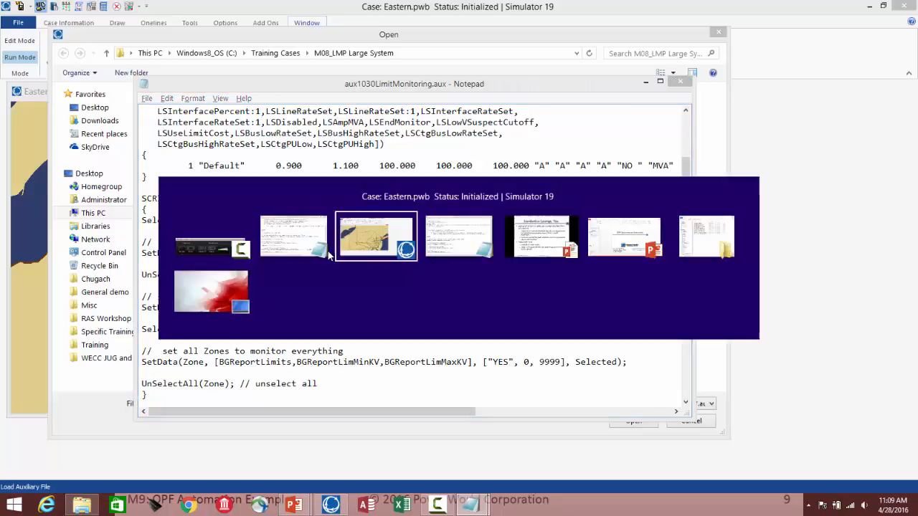
key(Tab)
key(Tab)
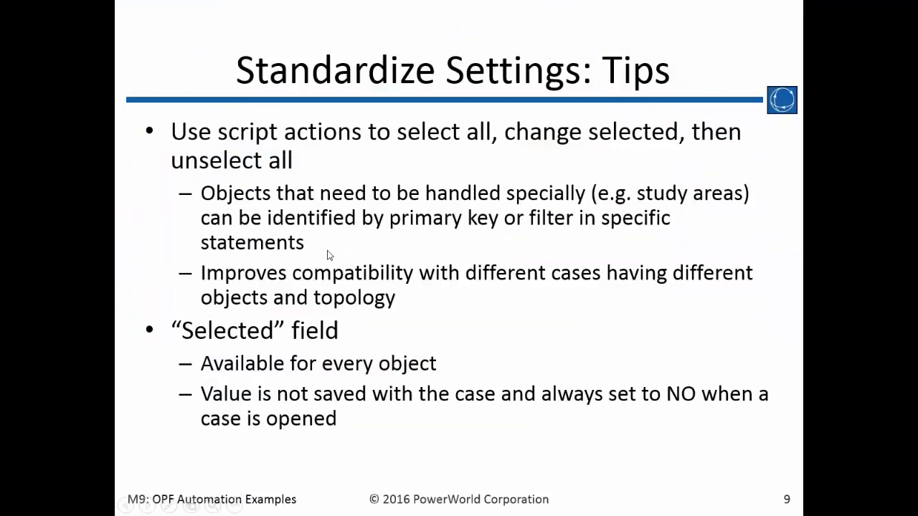
click(330, 279)
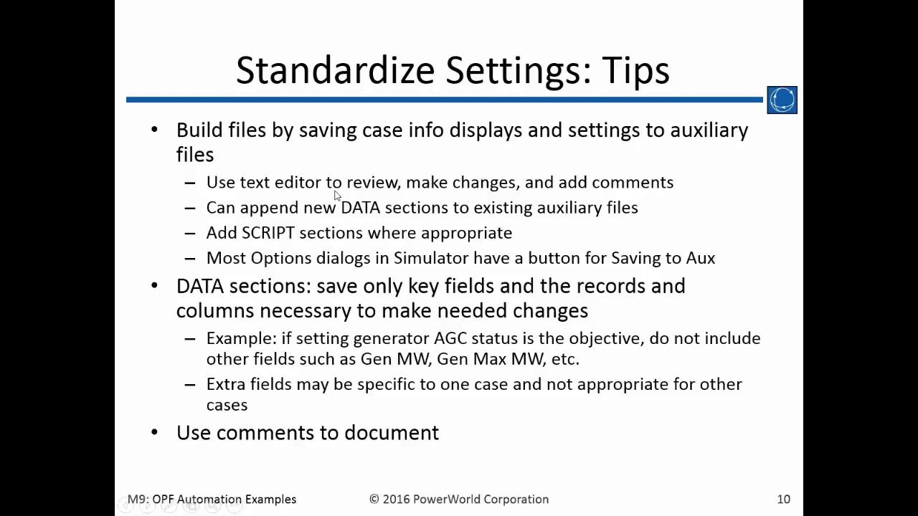
Step: Return to Simulator and cancel the dialog for opening an auxiliary file
key(alt+Tab)
key(alt+Tab)
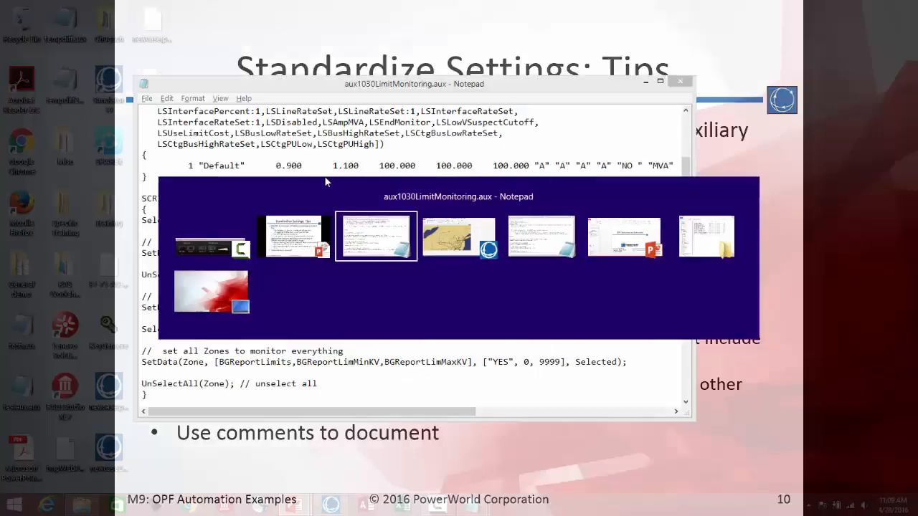
key(alt+Tab)
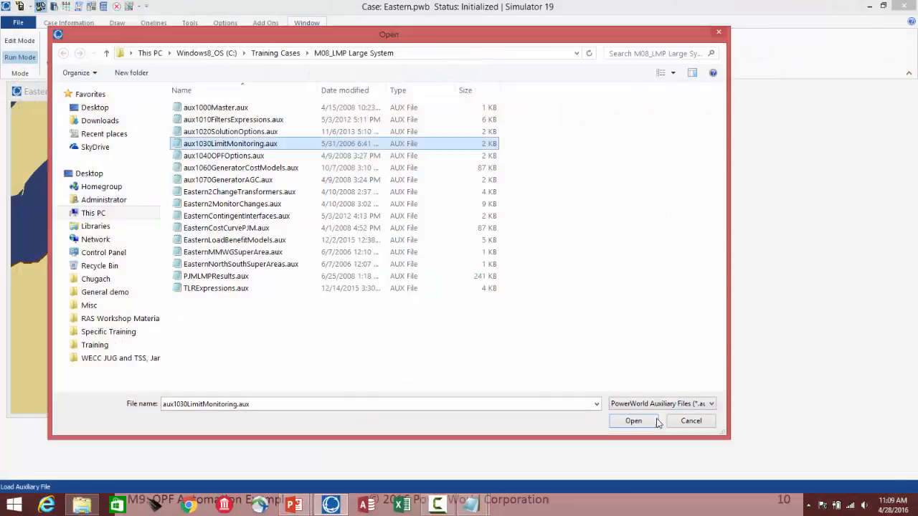
click(682, 421)
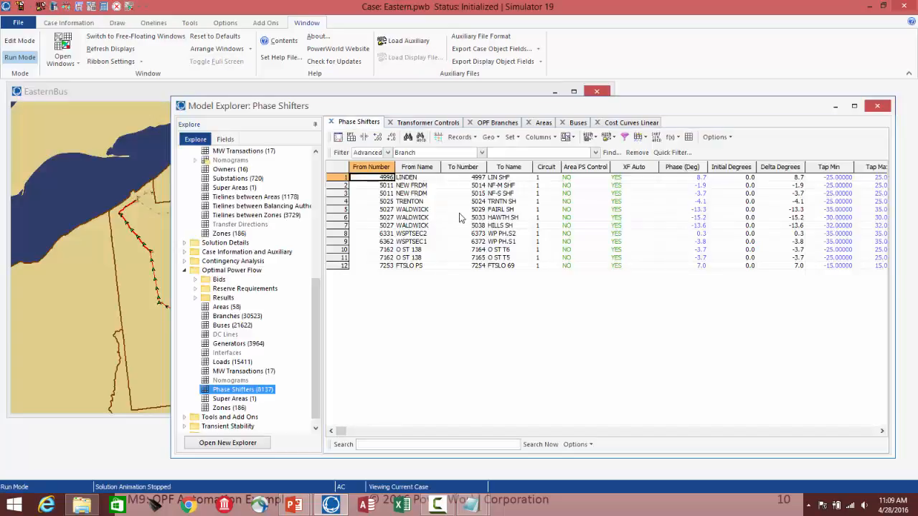
Step: Open the context menu of the Phase Shifters table to review its options, then dismiss it
right_click(419, 216)
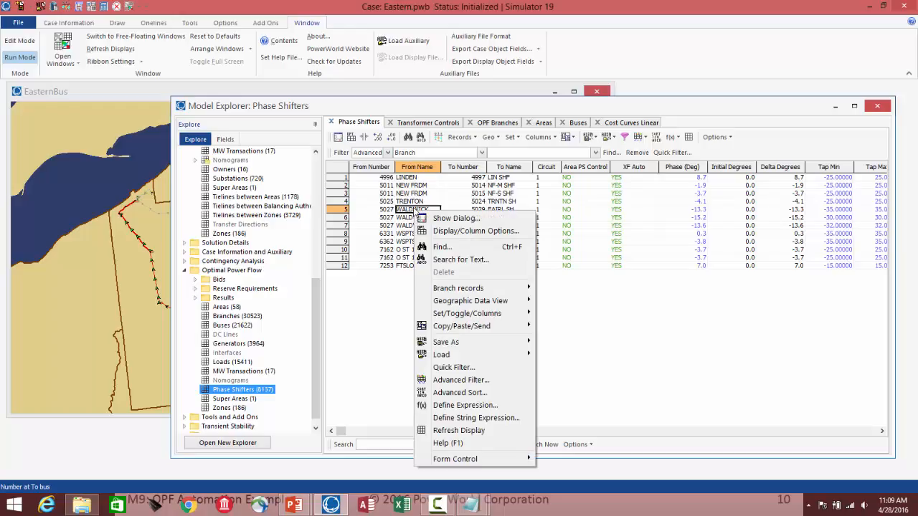
mouse_move(482, 345)
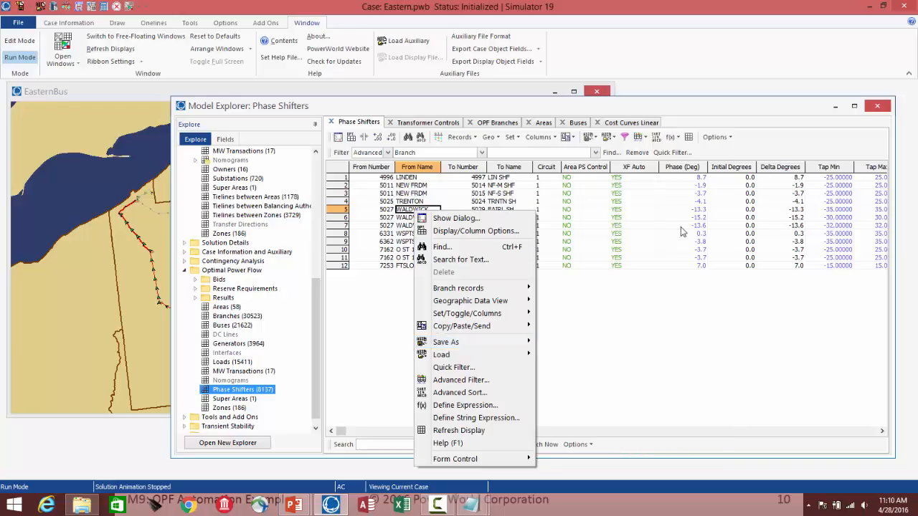
click(588, 210)
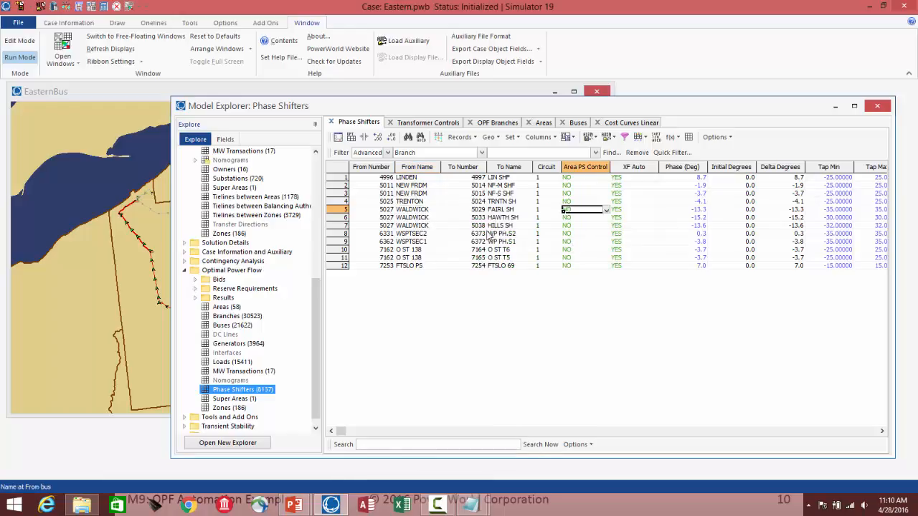
right_click(463, 198)
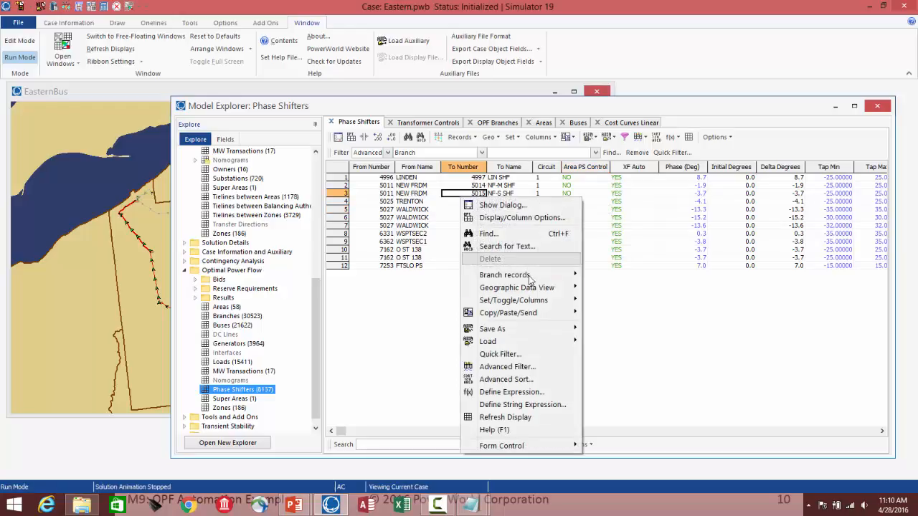
mouse_move(539, 334)
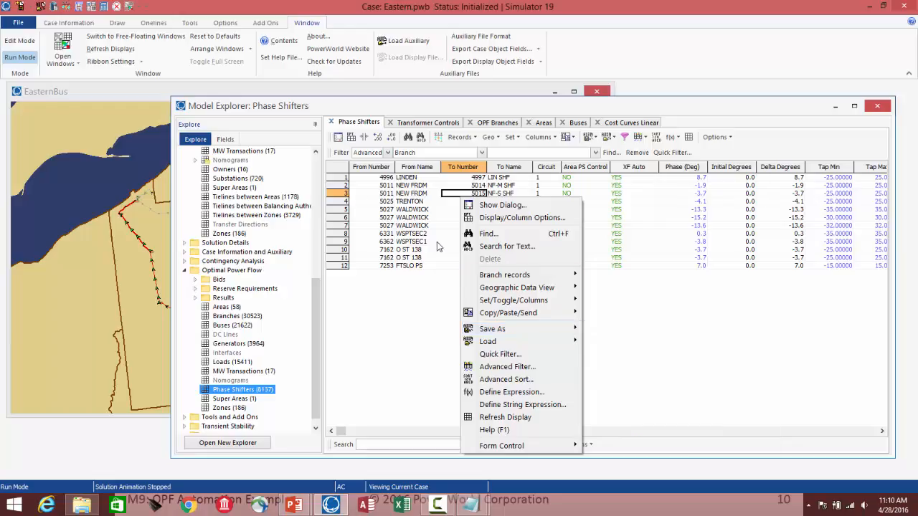
click(423, 227)
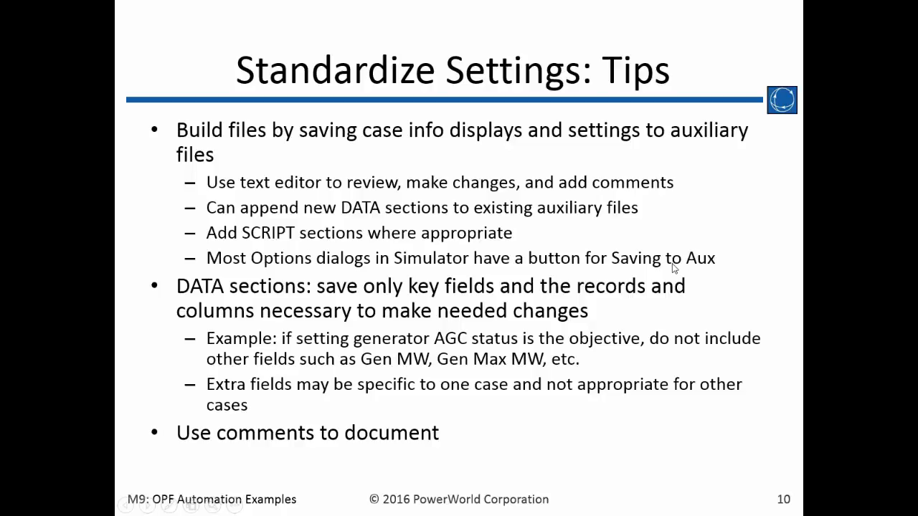
Step: Open Simulator Options and browse the Power Flow Solution and Oneline categories and the Island-Based AGC and Advanced Options tabs
key(alt+Tab)
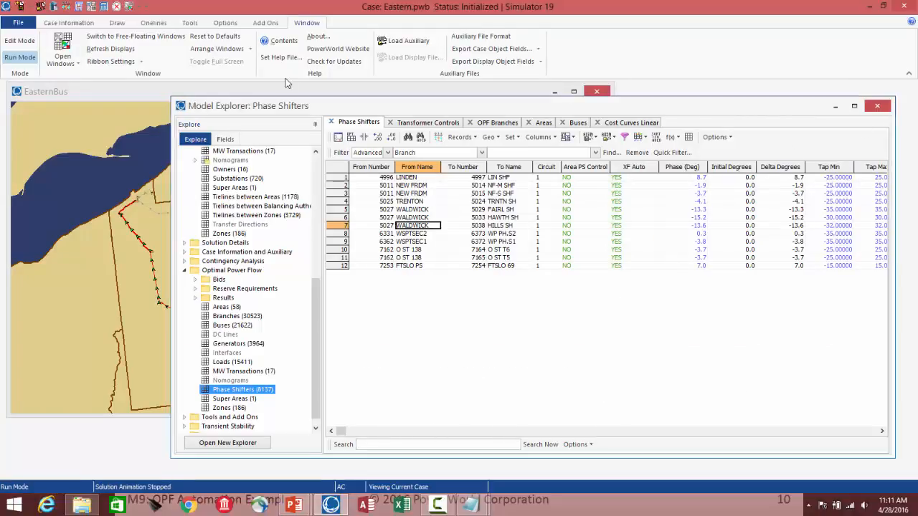
click(91, 7)
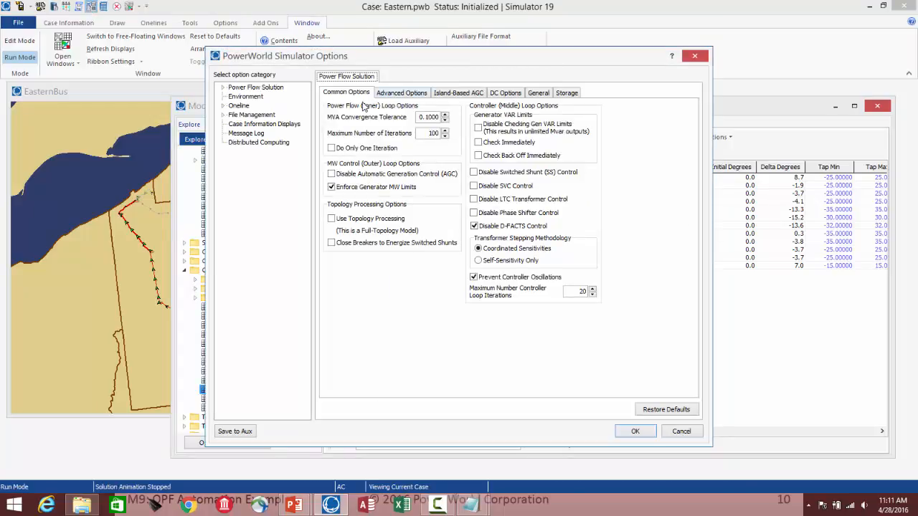
click(222, 88)
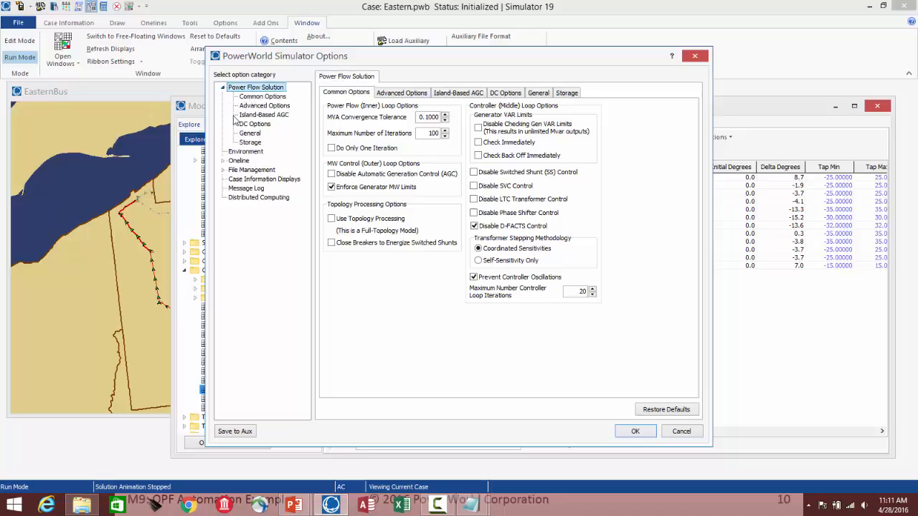
click(223, 161)
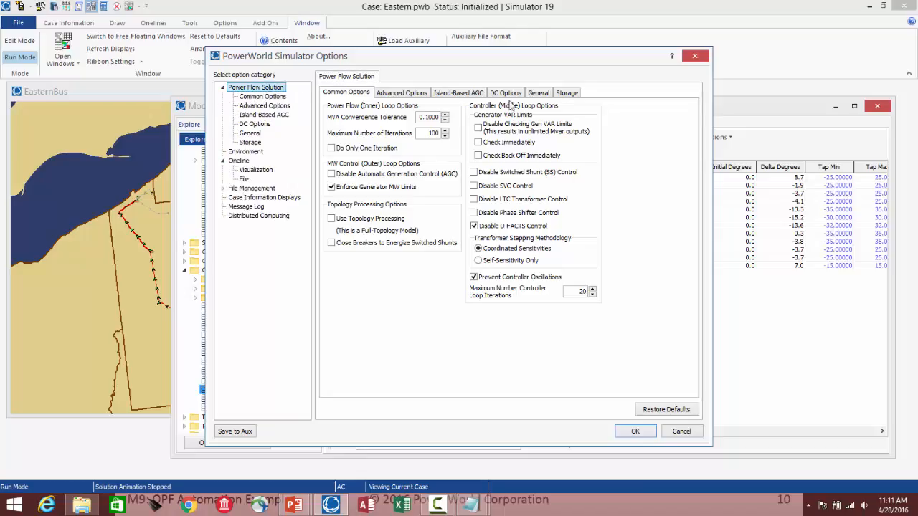
click(460, 93)
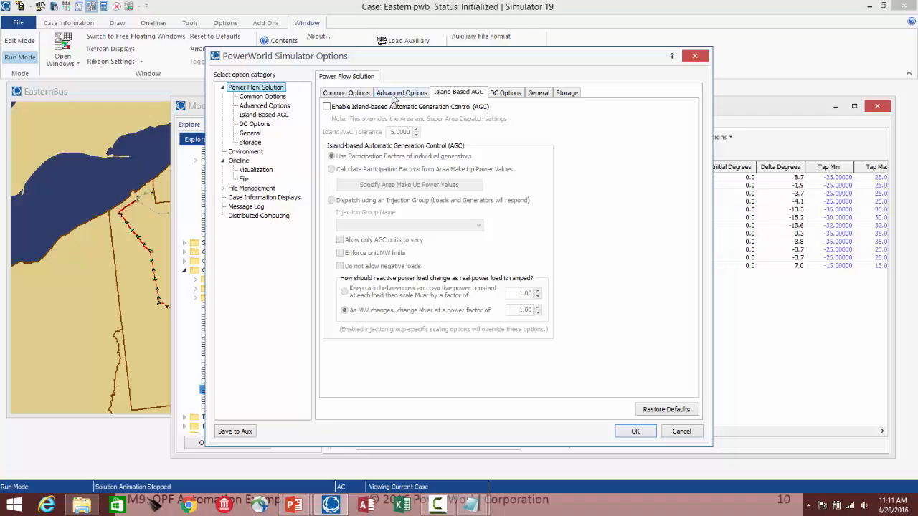
click(393, 94)
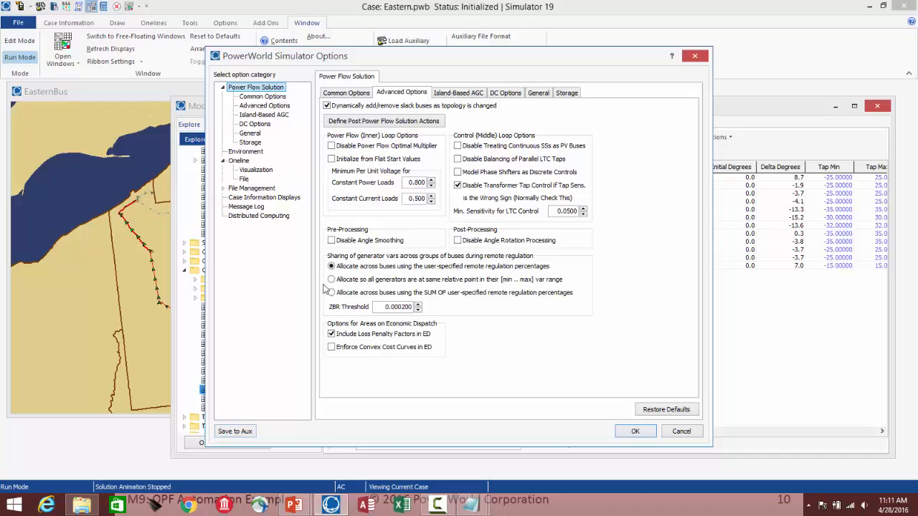
Step: Open the save-to-auxiliary-file dialog for the options, cancel it, and close Simulator Options without changes
click(239, 436)
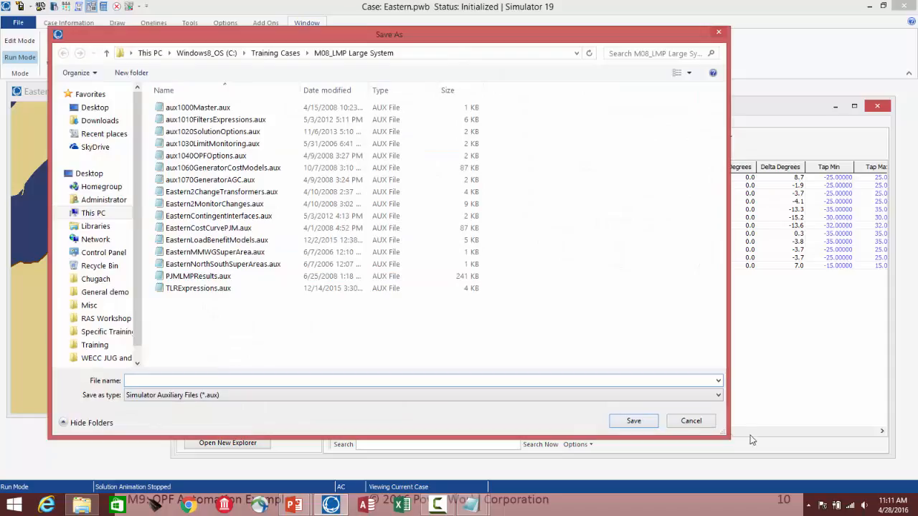
click(710, 425)
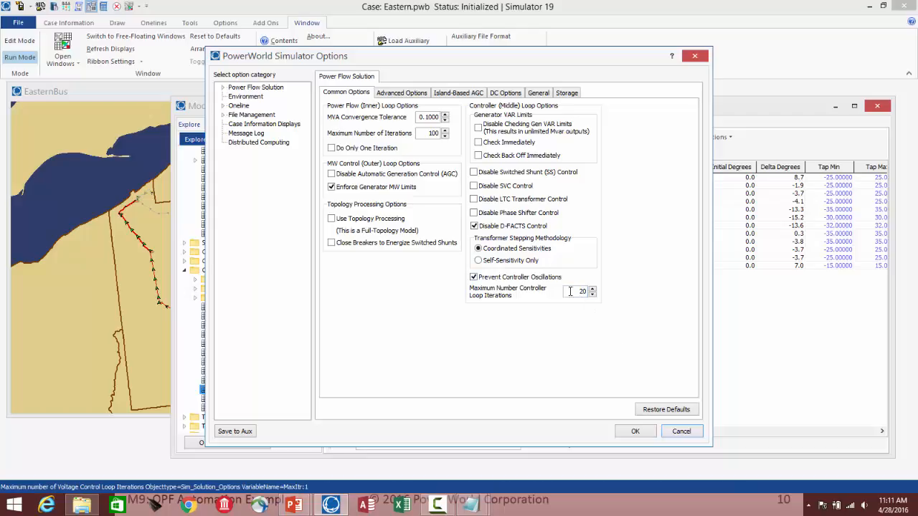
click(677, 435)
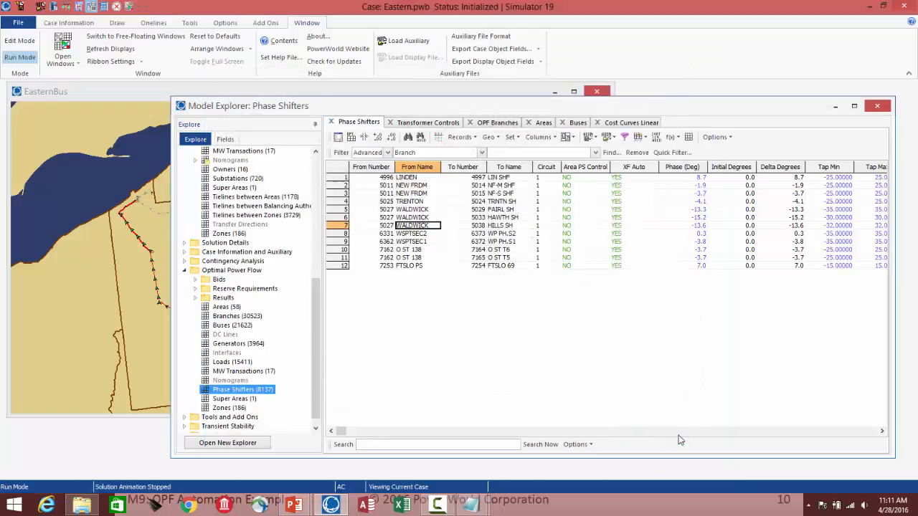
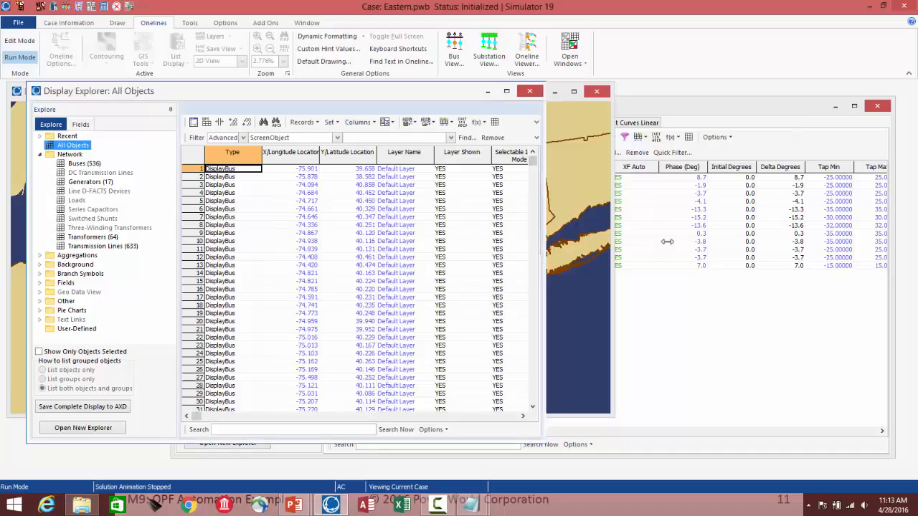
Step: Enlarge the Display Explorer and open its All Objects list, then the Buses list
drag(547, 237, 738, 250)
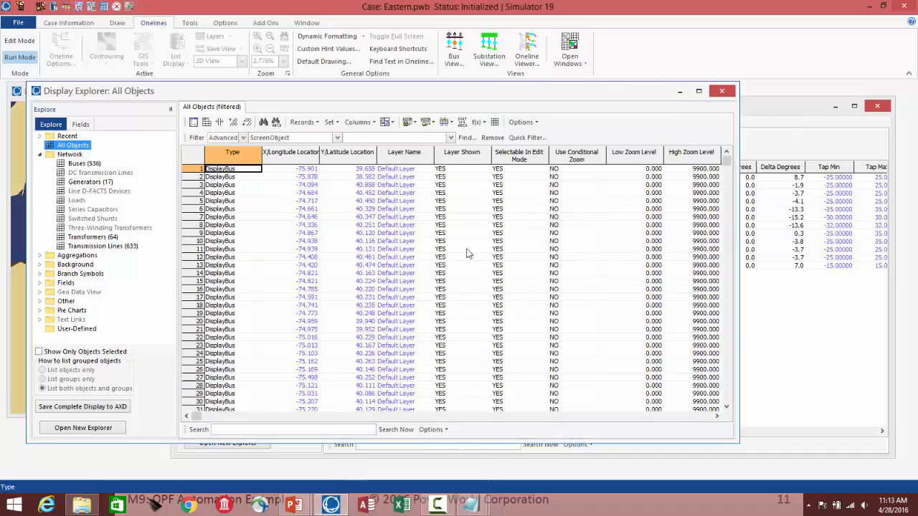
click(73, 146)
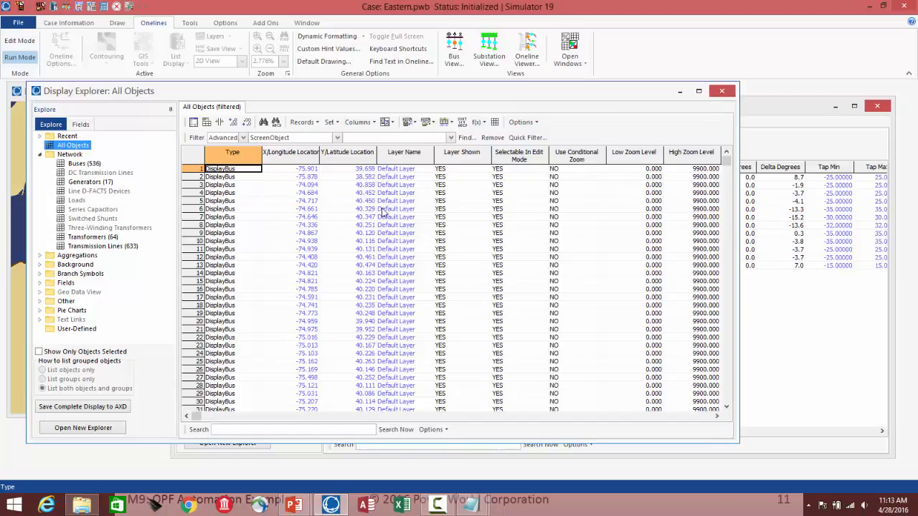
click(73, 164)
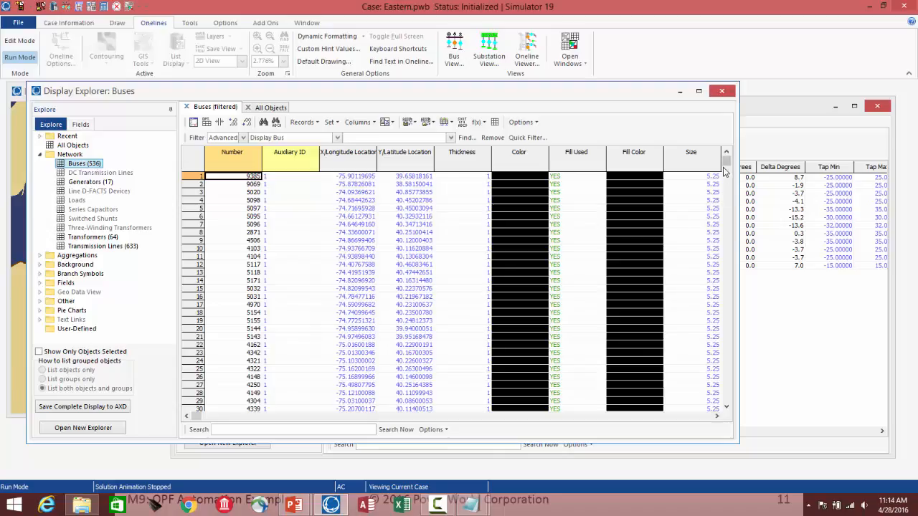
drag(734, 166, 817, 166)
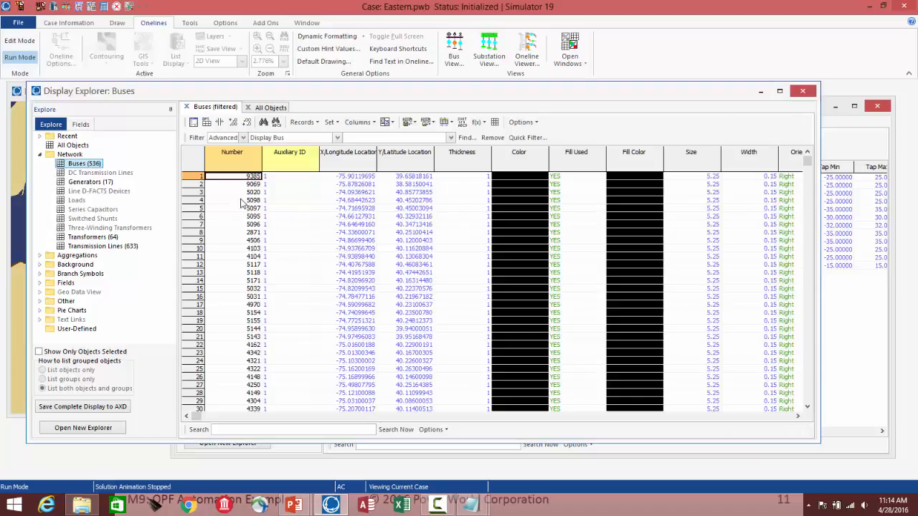
Step: Set the thickness of the third bus in the Buses list to 2
click(364, 193)
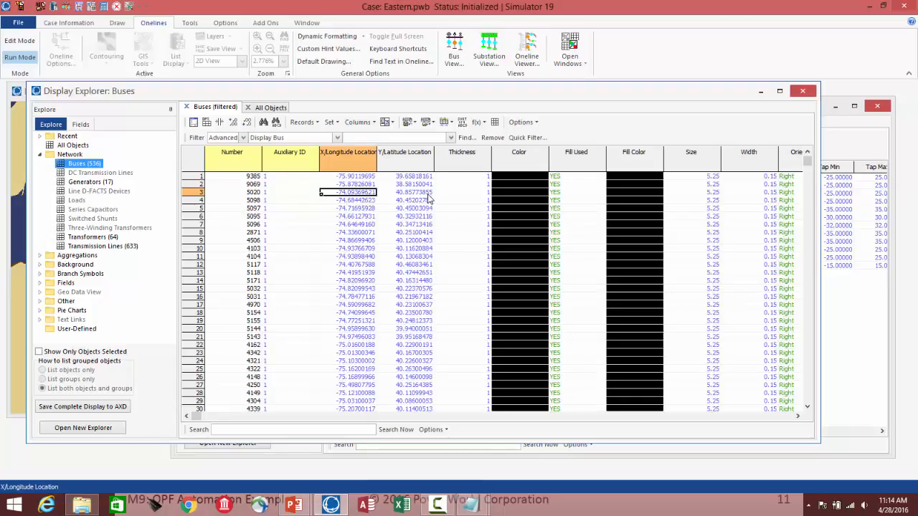
click(482, 195)
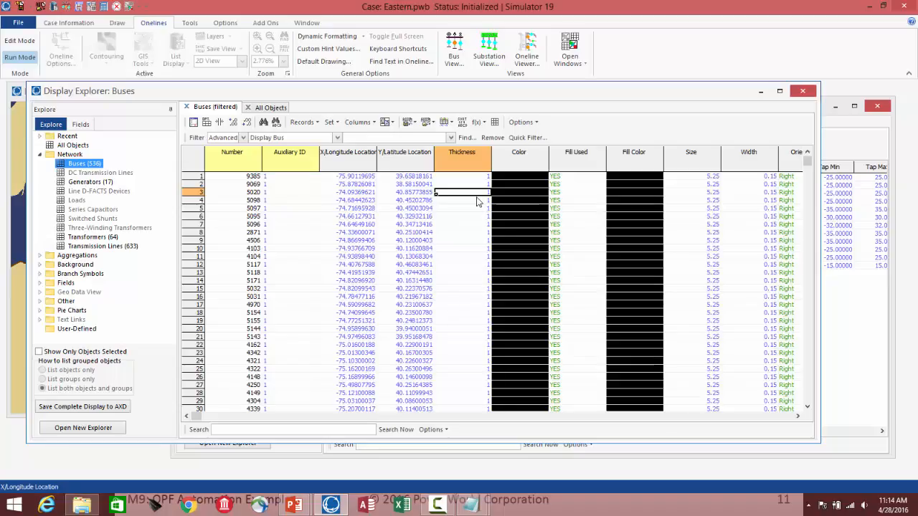
text(2)
key(Return)
click(530, 193)
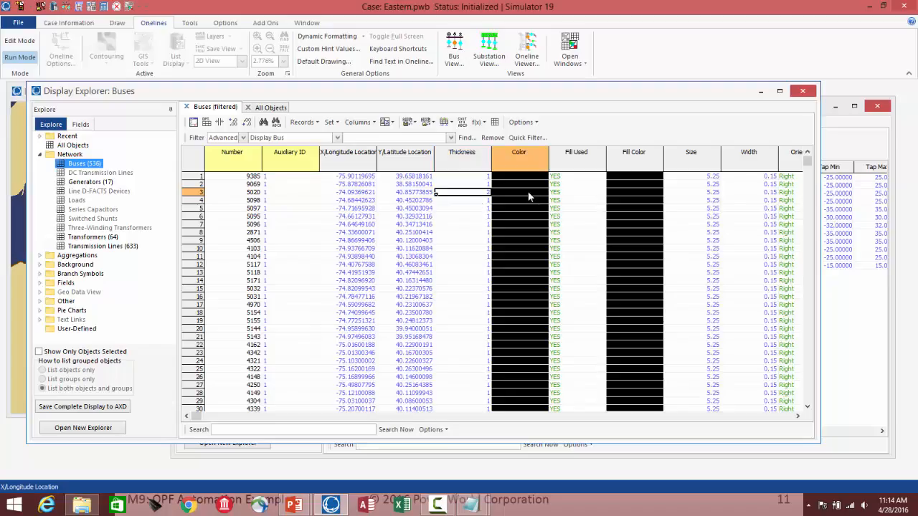
click(543, 193)
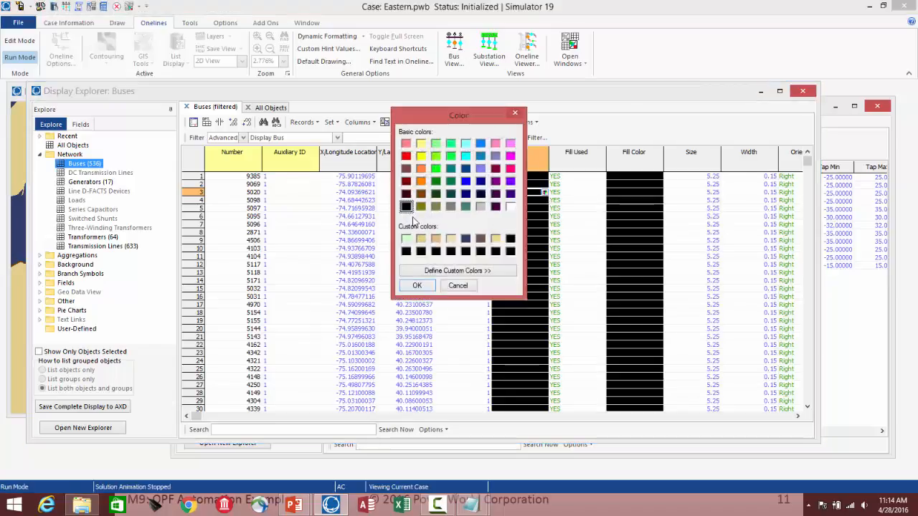
click(459, 286)
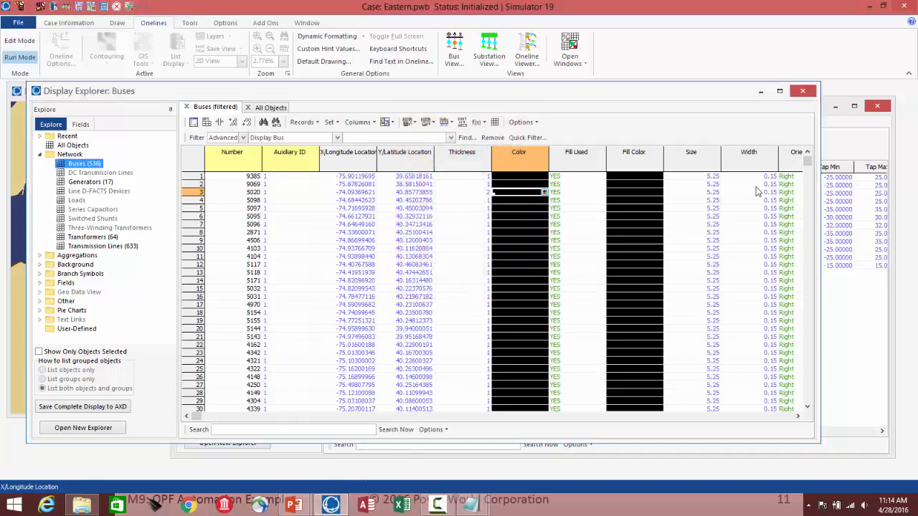
Step: Scroll across the bus display columns, then open the Generators list in the Display Explorer
click(798, 417)
click(798, 417)
click(798, 417)
click(798, 417)
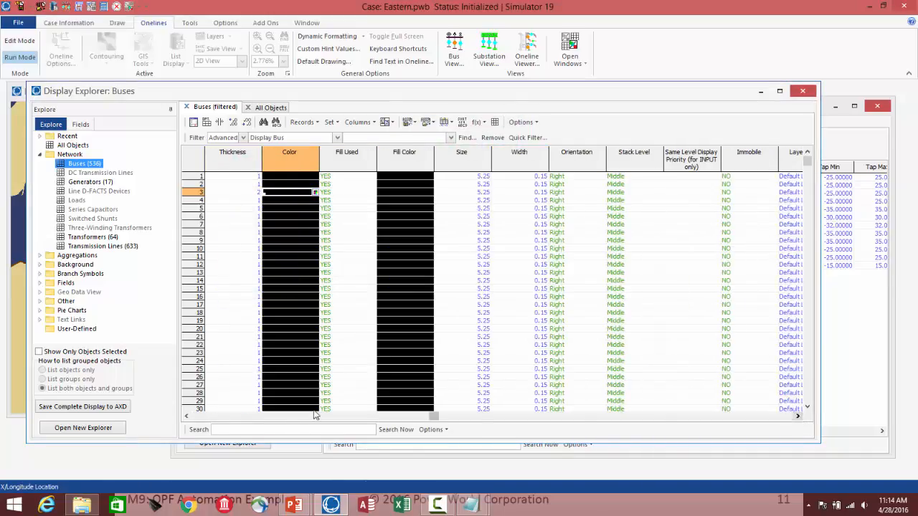
click(203, 417)
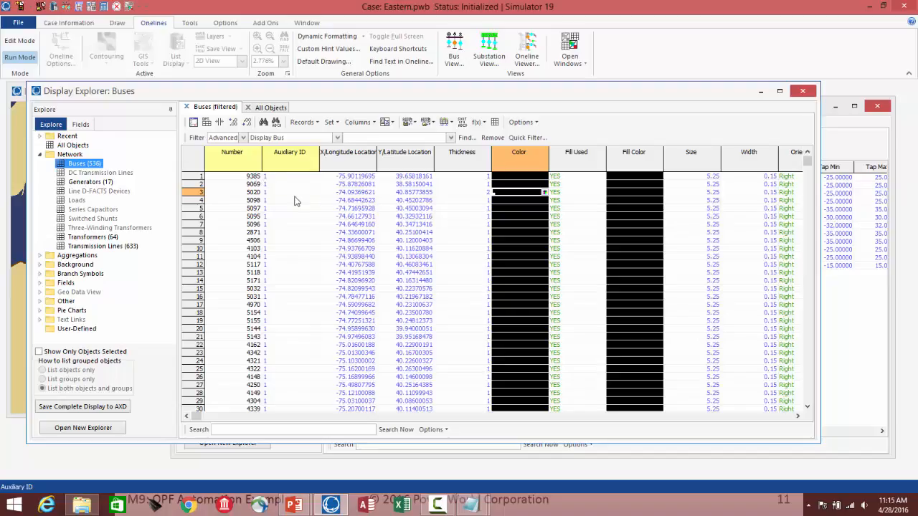
click(96, 182)
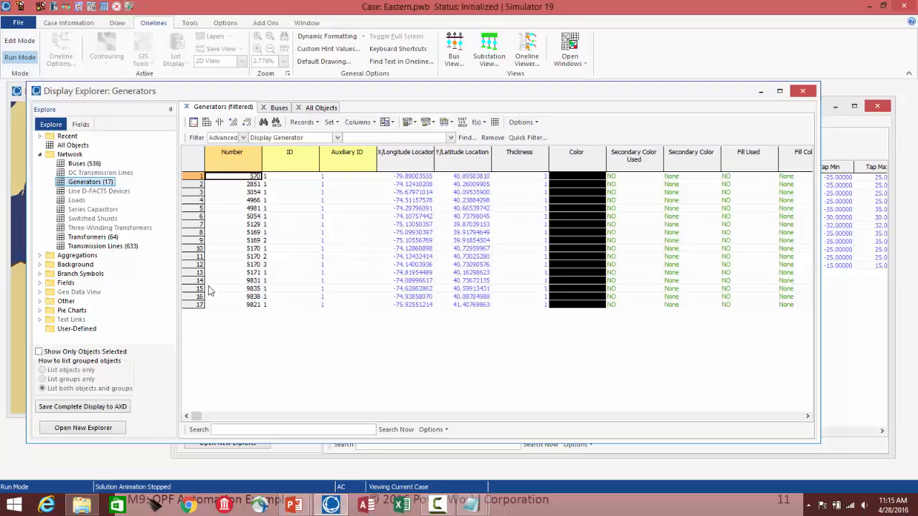
key(alt+Tab)
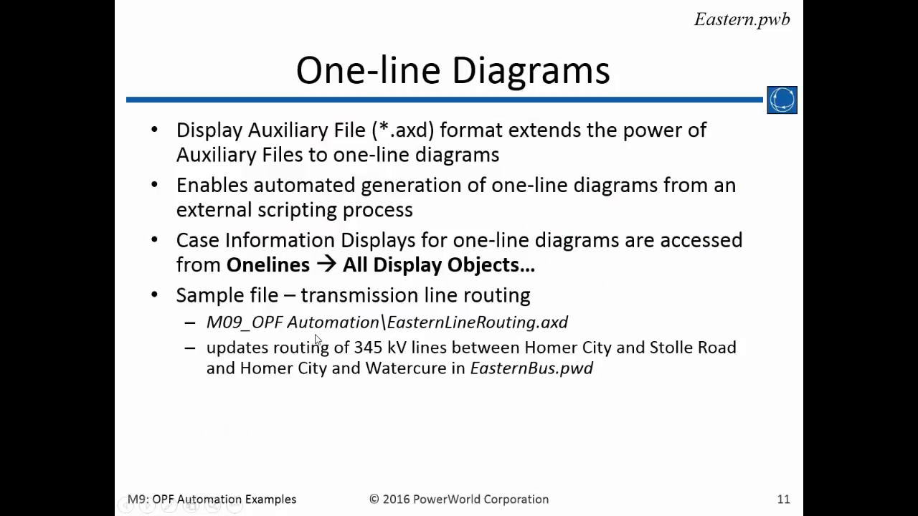
key(alt+Tab)
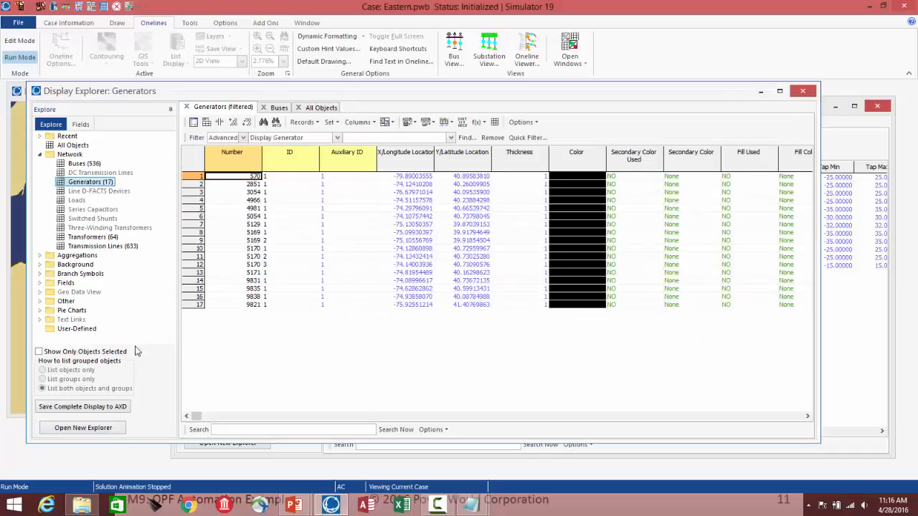
Step: Start loading a display auxiliary file with any data from the Generators table's context menu
click(291, 201)
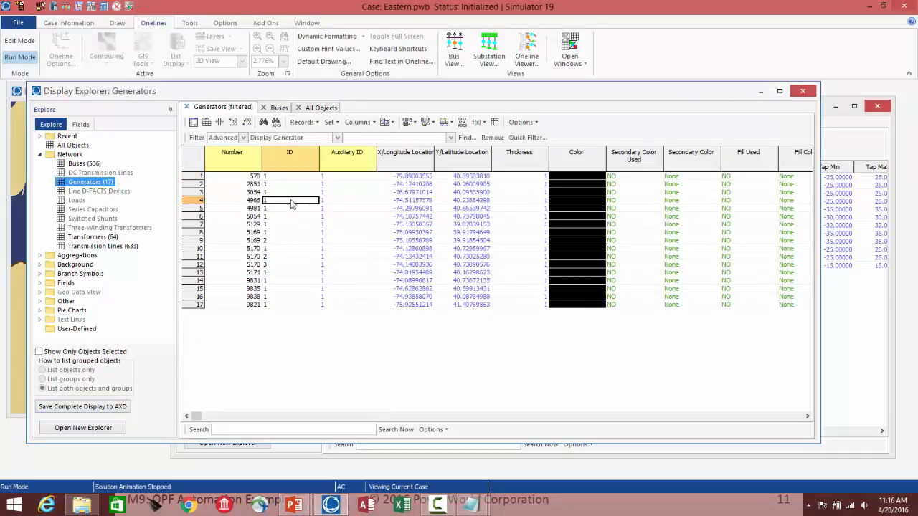
right_click(292, 204)
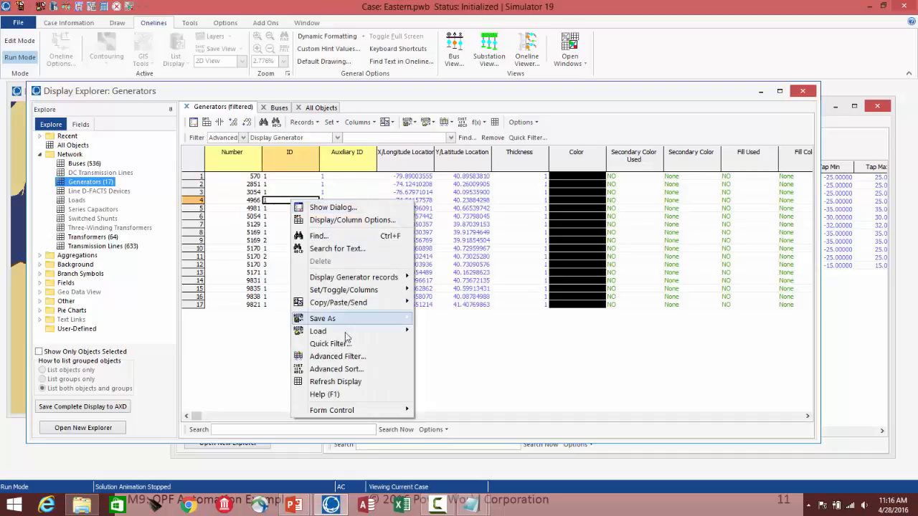
mouse_move(346, 334)
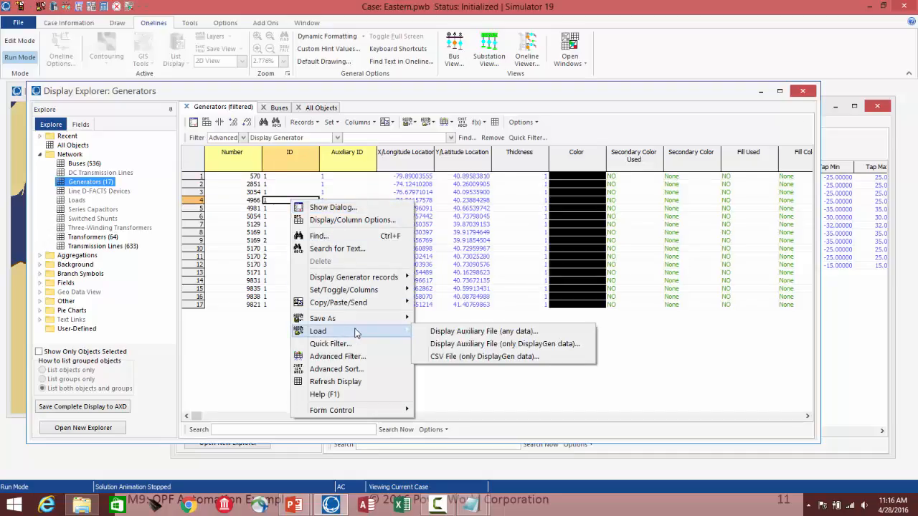
click(448, 332)
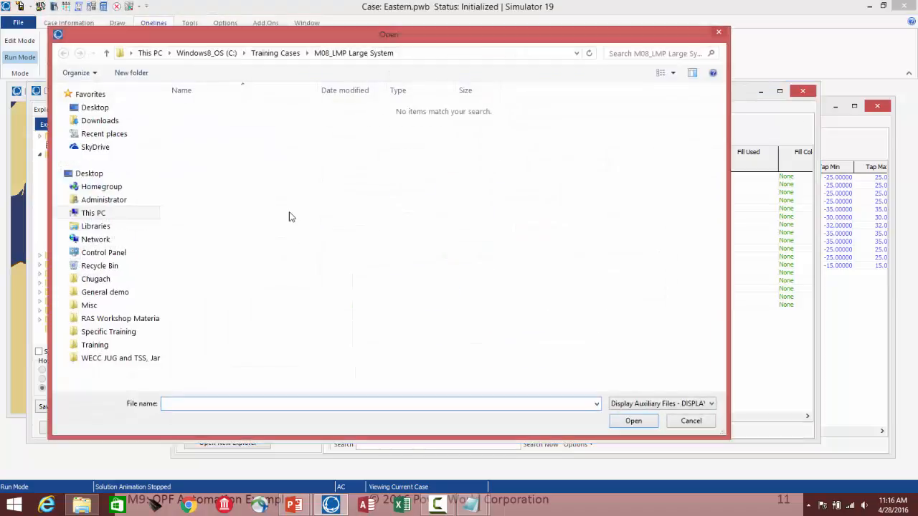
Step: Browse to Training Cases > M09_OPF Automation and open EasternLineRouting.axd for editing in Notepad
click(282, 56)
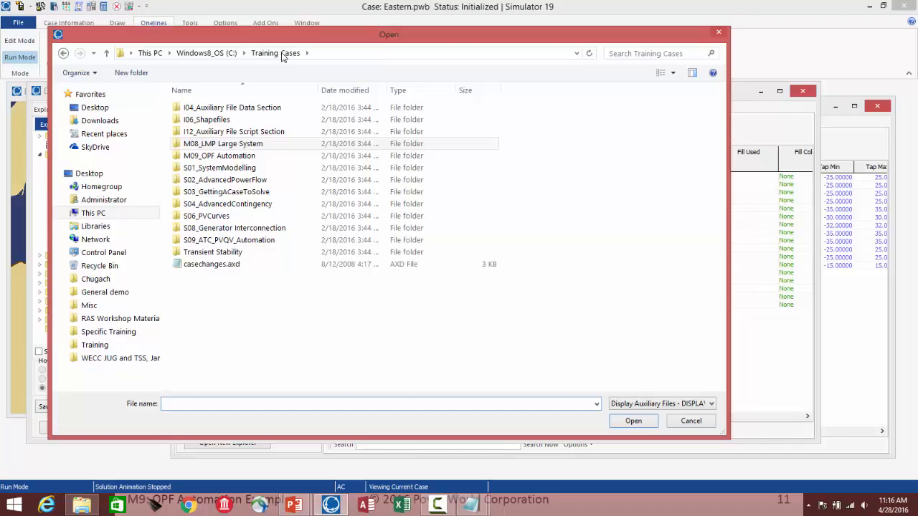
double_click(210, 157)
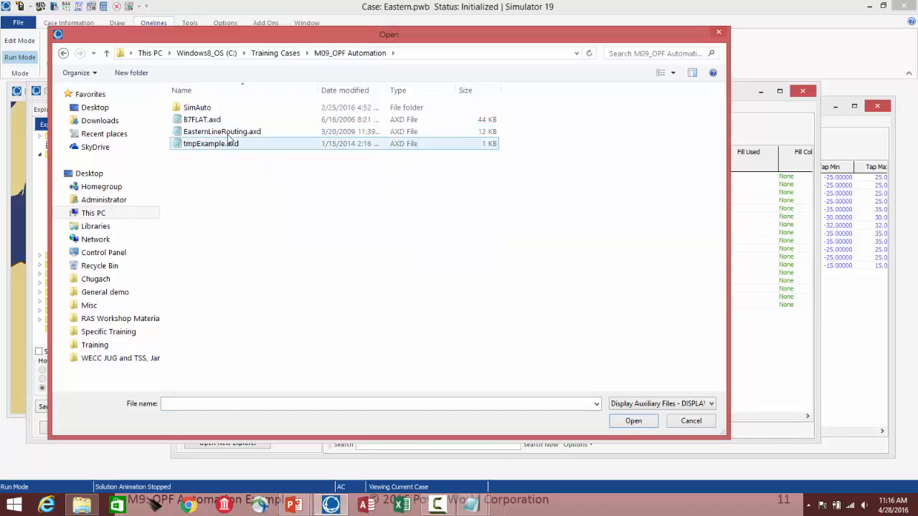
click(226, 133)
right_click(222, 132)
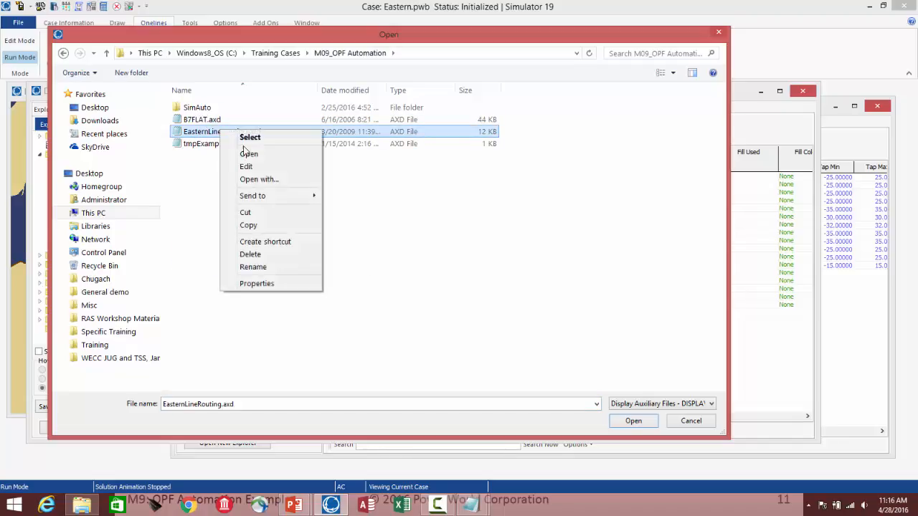
click(246, 166)
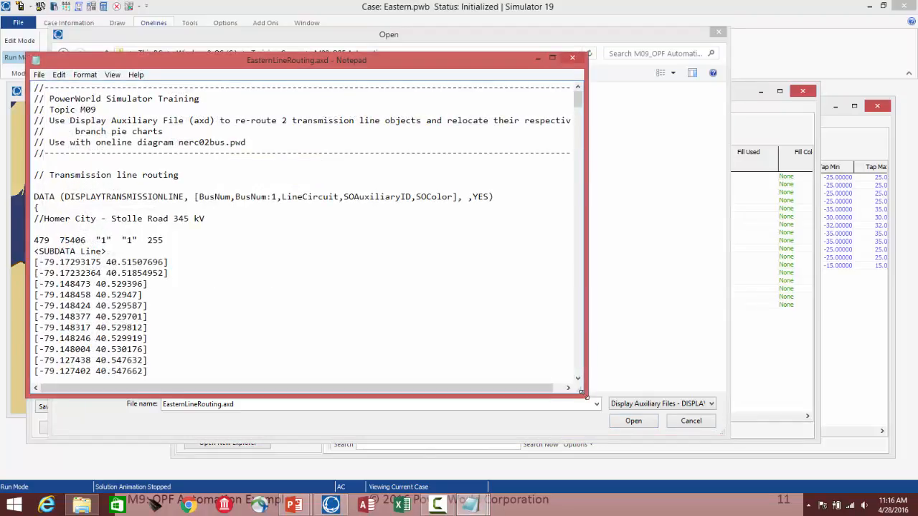
Step: Examine the DISPLAYTRANSMISSIONLINE header, line keys and coordinate subdata in the display auxiliary file
drag(586, 394, 775, 456)
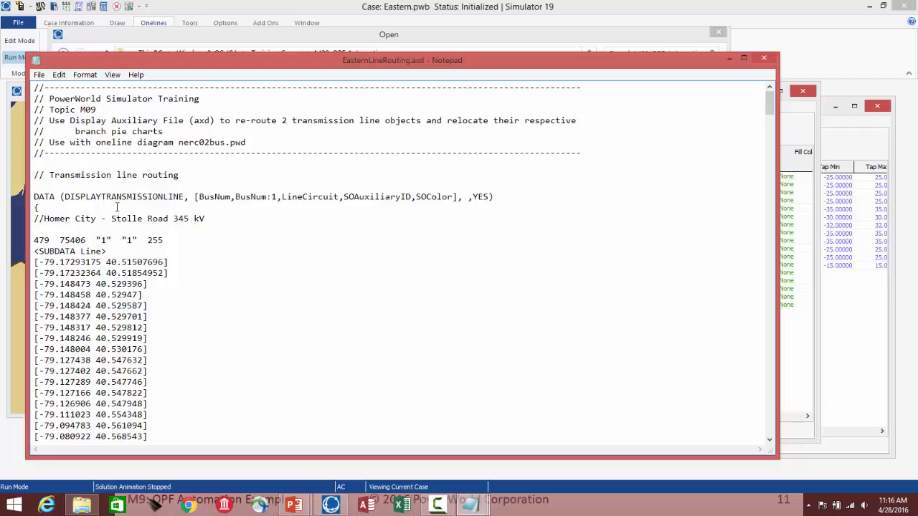
drag(65, 197, 189, 197)
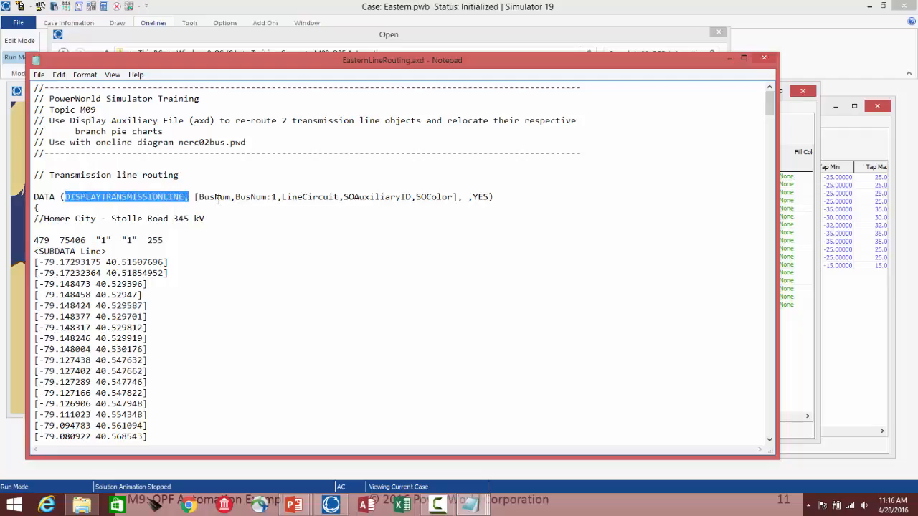
click(213, 197)
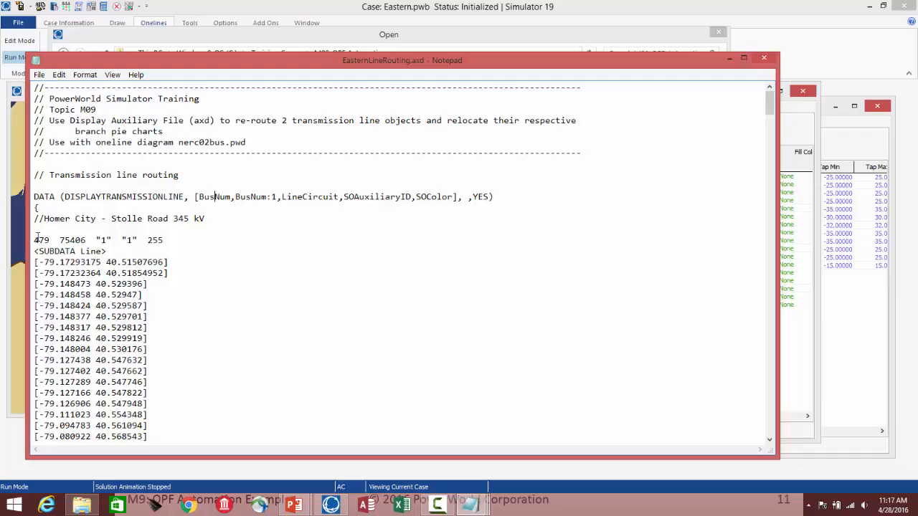
drag(41, 240, 106, 233)
click(157, 240)
drag(774, 108, 774, 115)
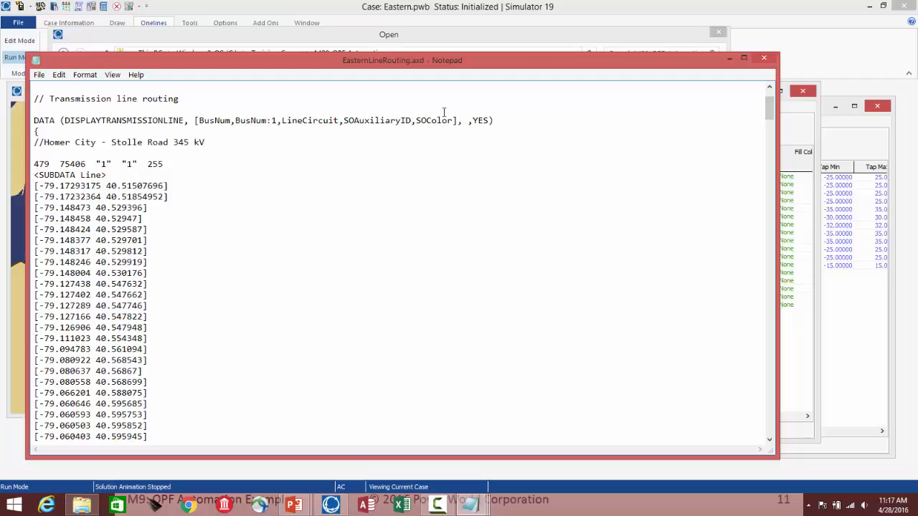
drag(771, 106, 765, 293)
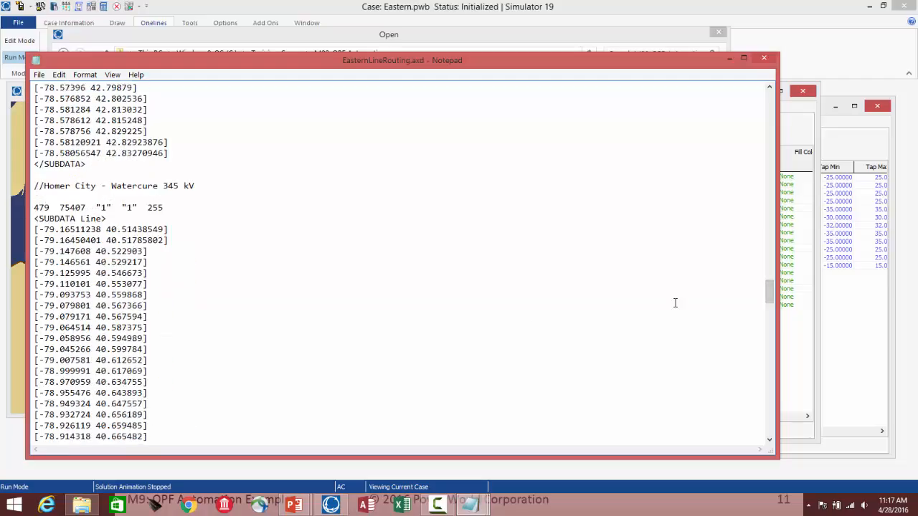
drag(772, 291, 772, 306)
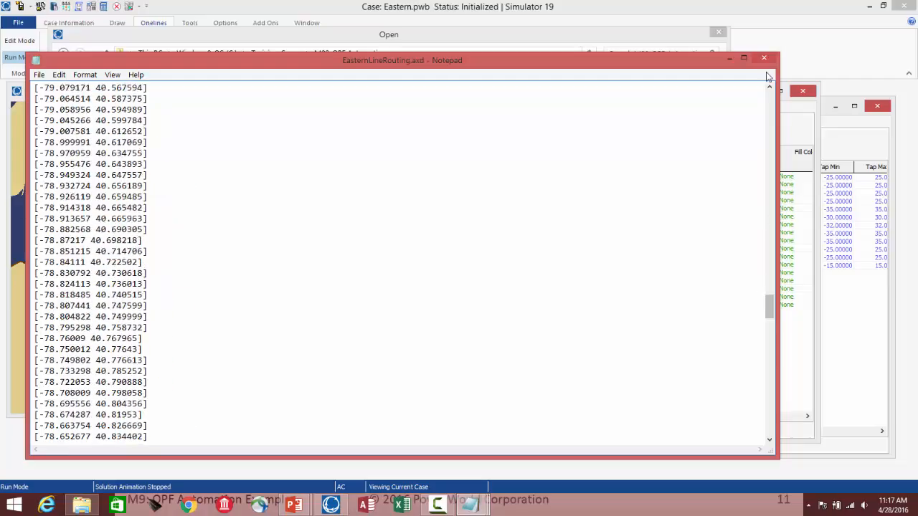
Step: Close Notepad and cancel the file-open dialog
click(766, 58)
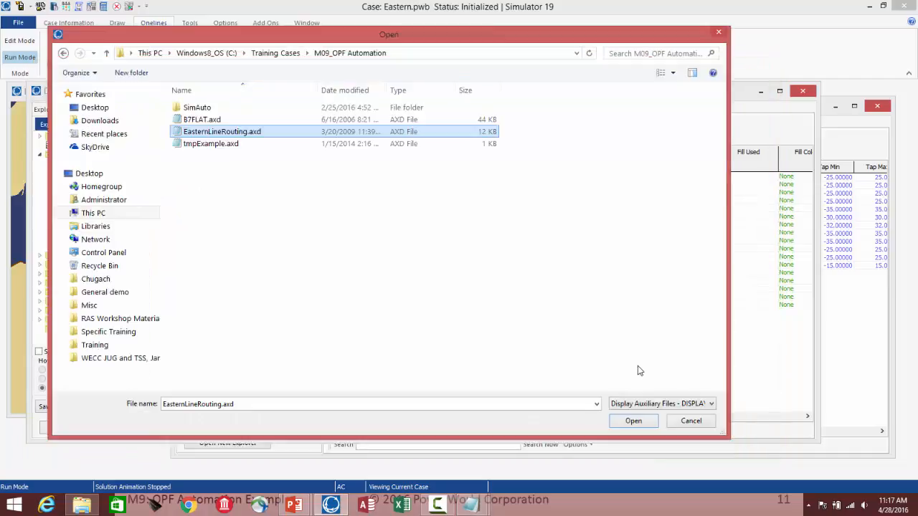
click(687, 419)
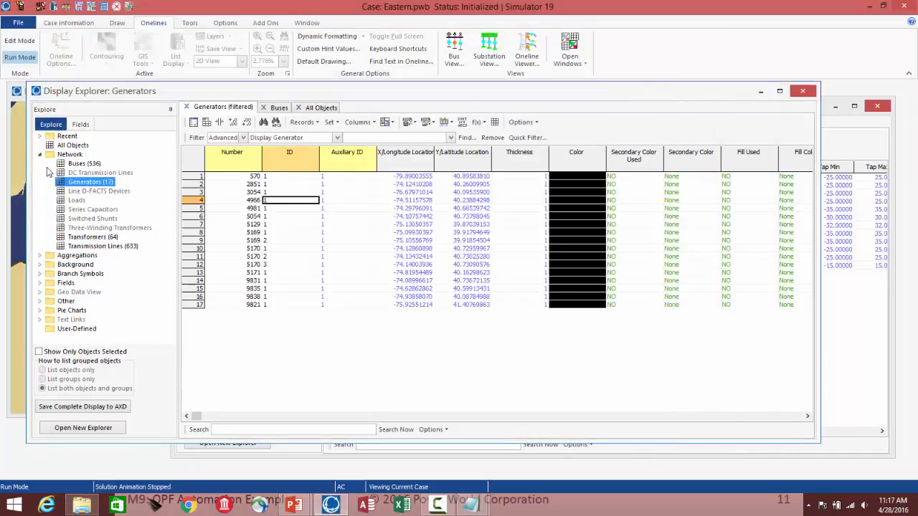
Step: Bring the EasternBus oneline forward and start loading a display auxiliary file onto it
click(20, 147)
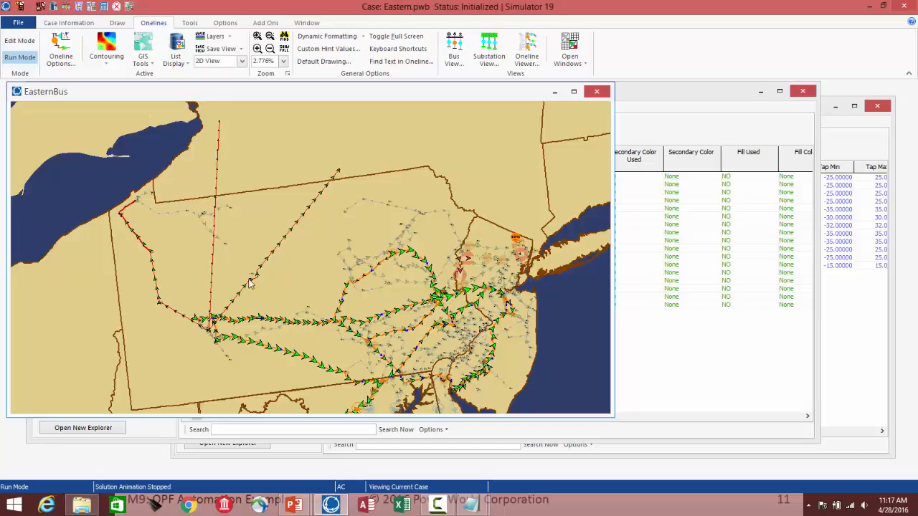
right_click(265, 155)
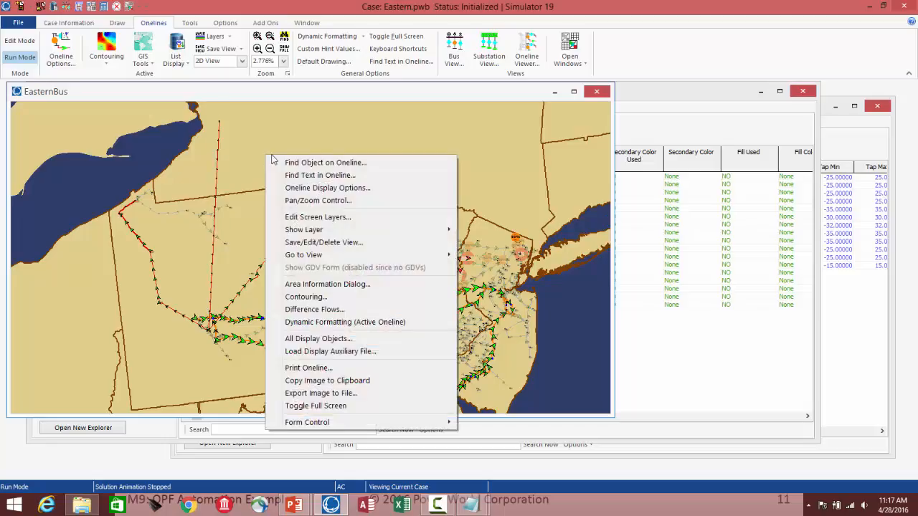
click(342, 351)
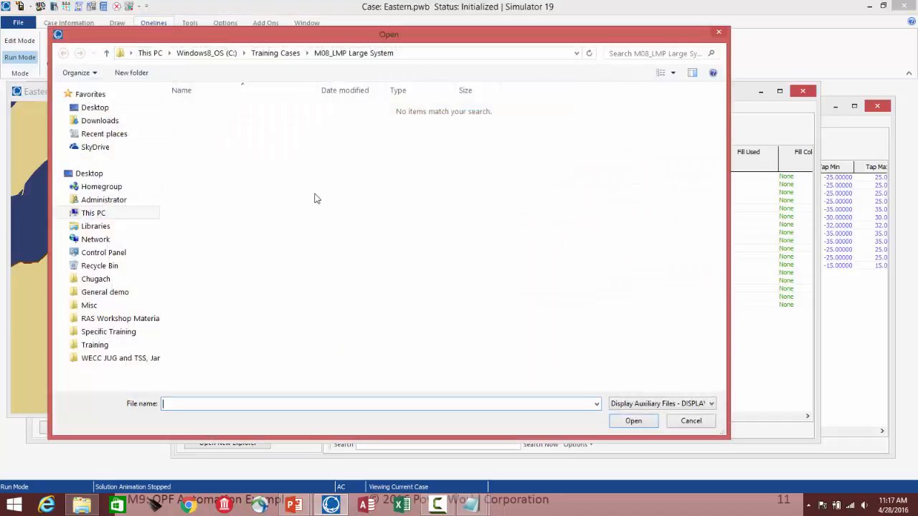
Step: Load EasternLineRouting.axd from Training Cases > M09_OPF Automation onto the oneline diagram
click(281, 54)
double_click(215, 155)
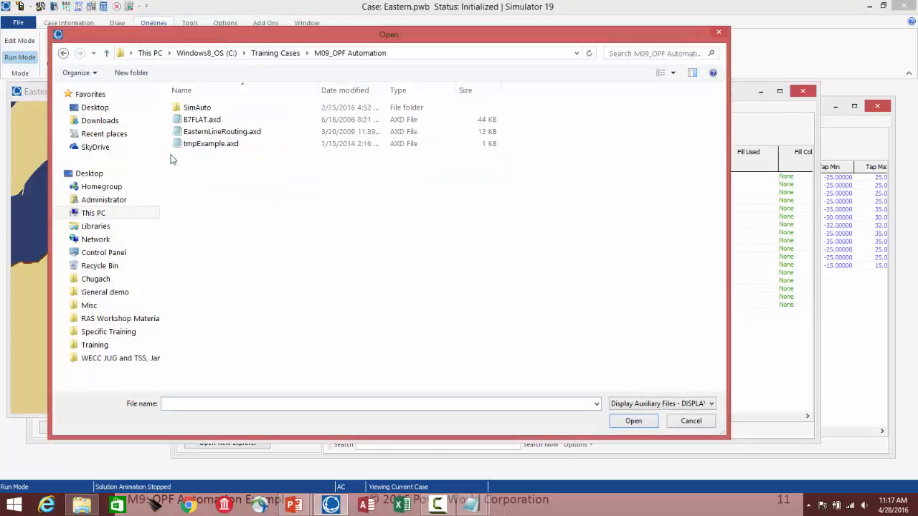
drag(251, 37, 348, 37)
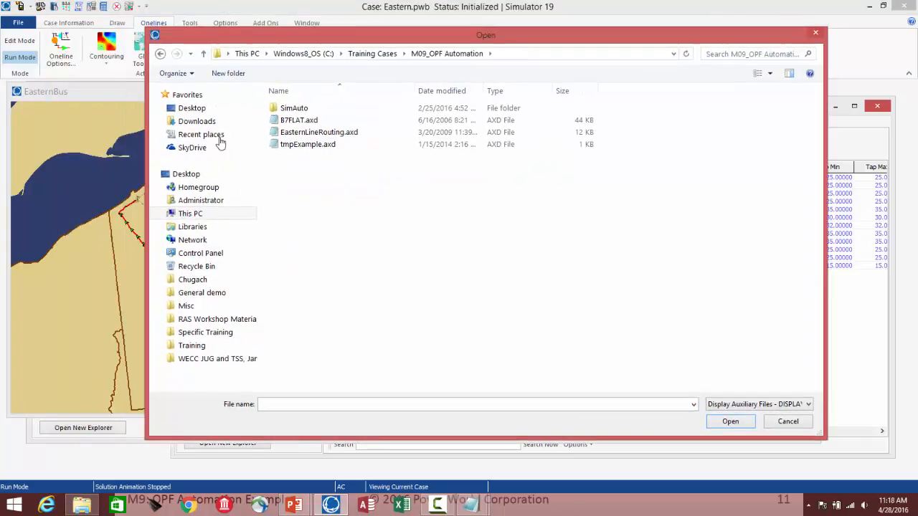
drag(147, 179, 423, 185)
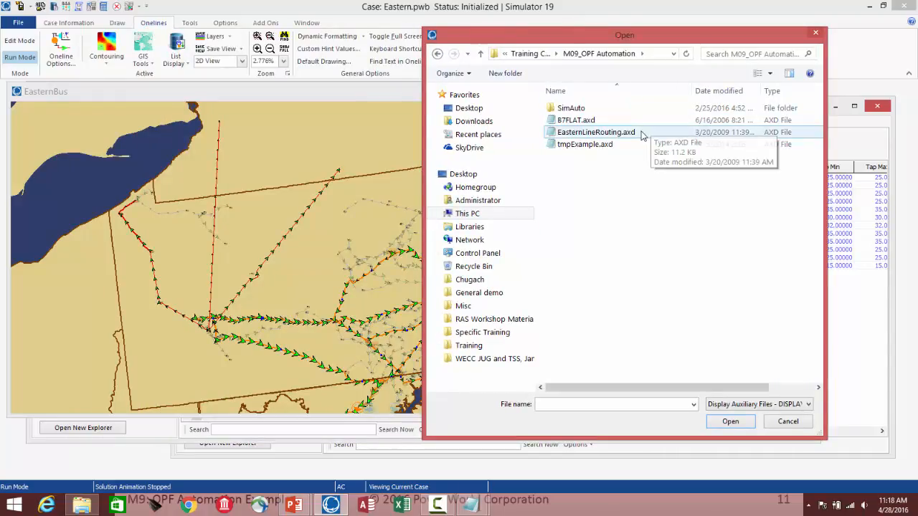
click(608, 133)
click(730, 422)
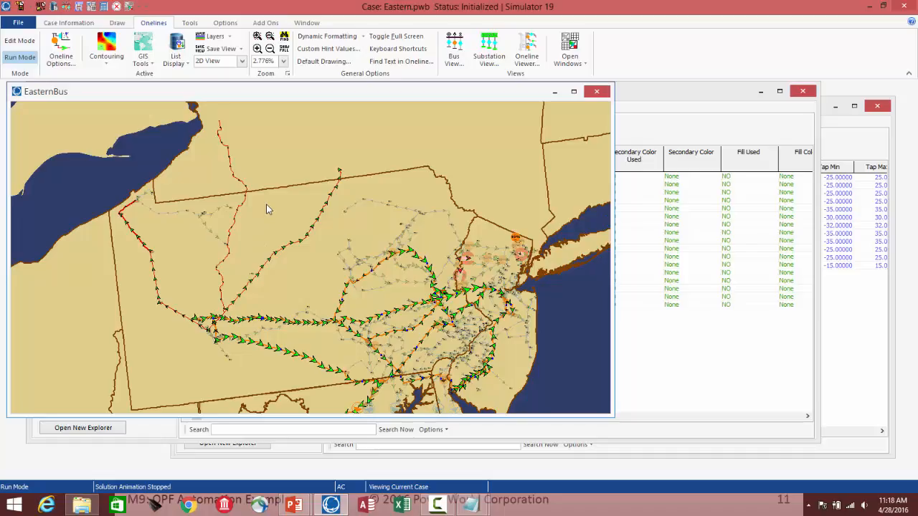
key(alt+Tab)
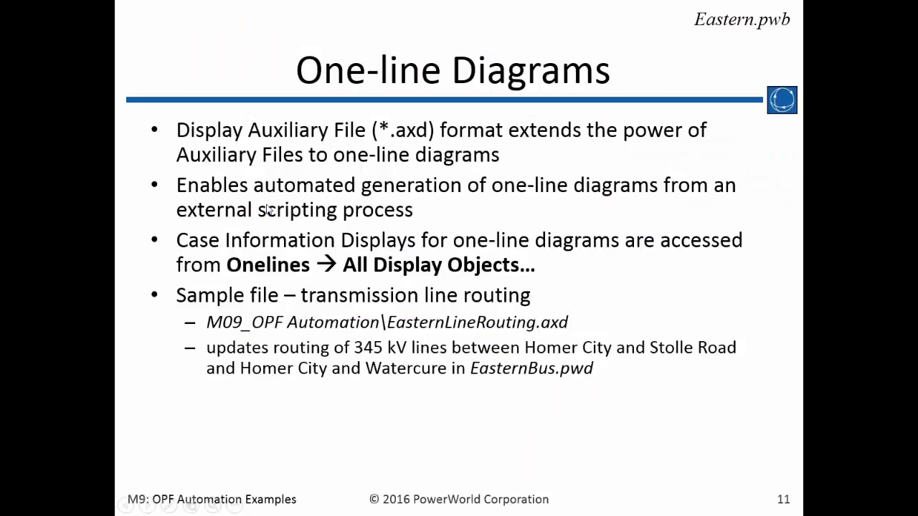
key(Right)
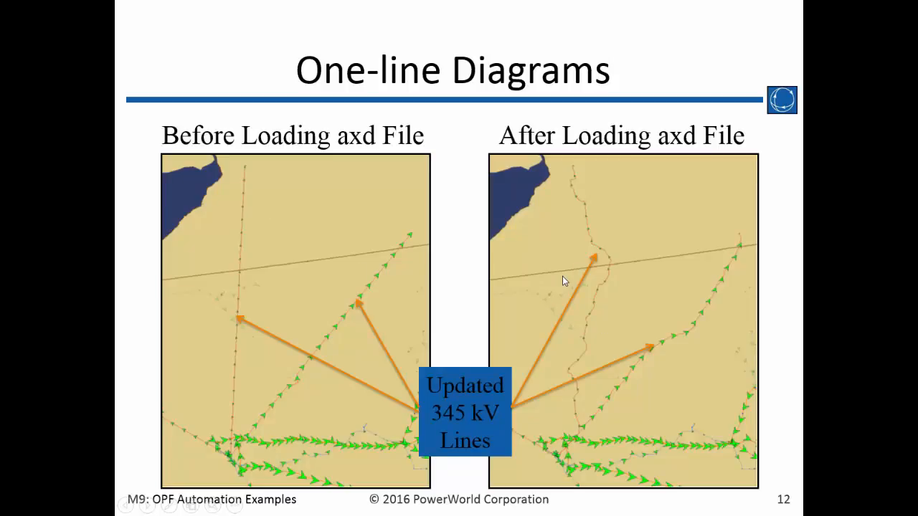
key(Right)
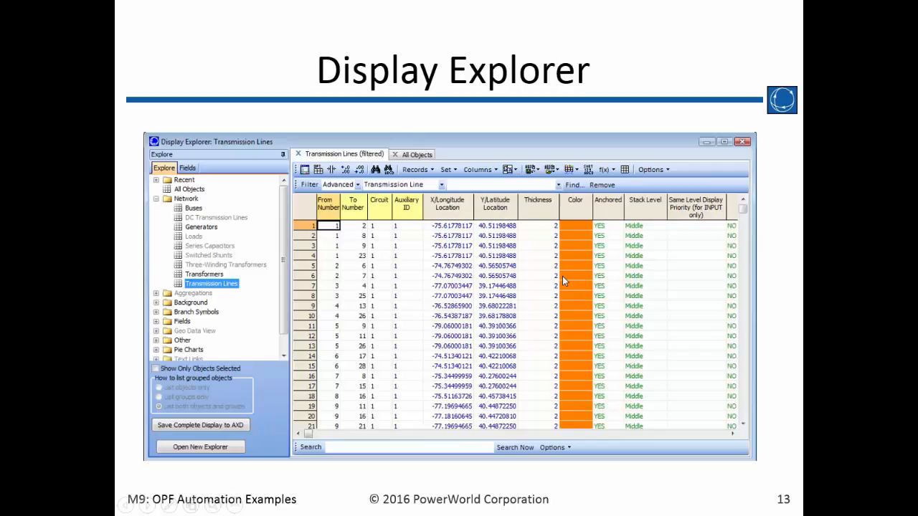
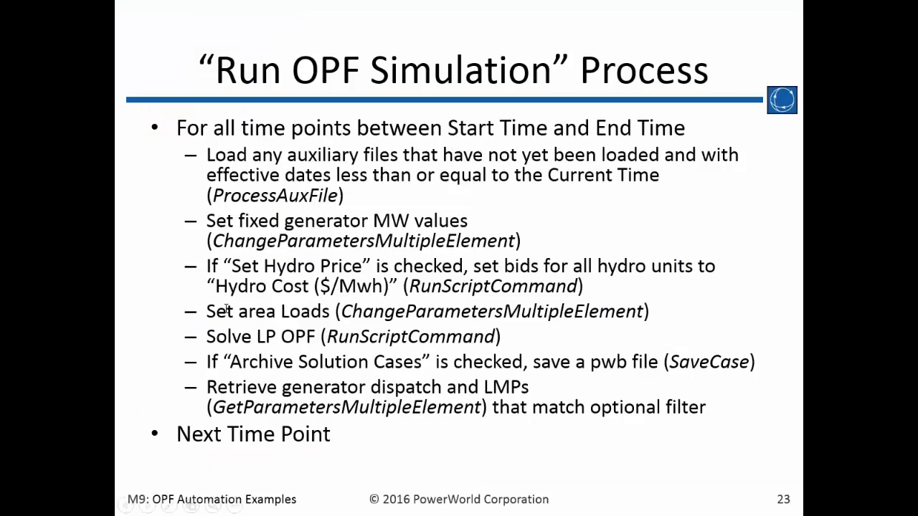
key(Right)
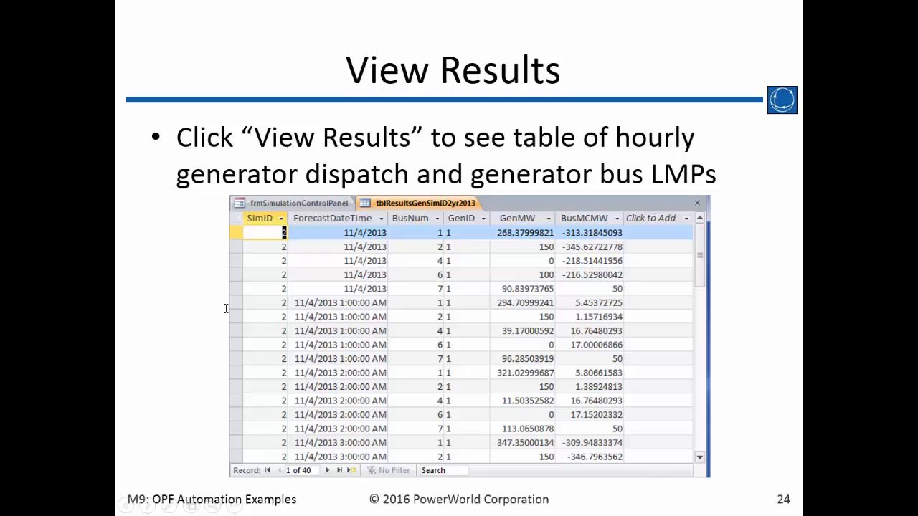
key(Right)
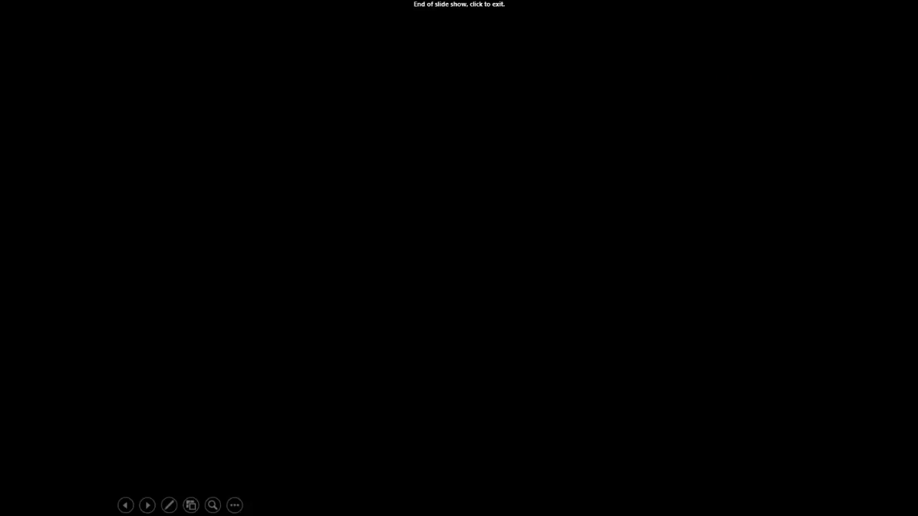
key(Left)
Step: Switch to the OPF Automation database and move to the third simulation record, Base Scenario PJM
key(alt+Tab)
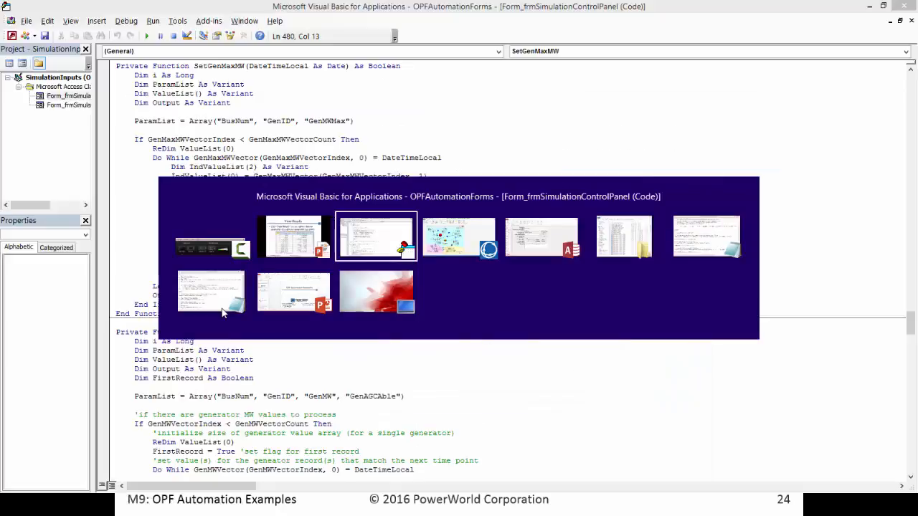
key(alt+Tab)
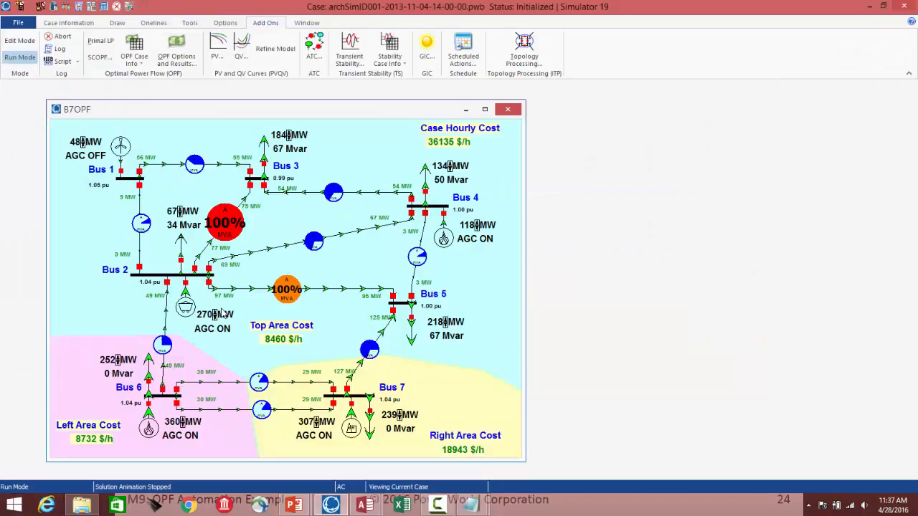
key(alt+Tab)
key(alt+Tab)
key(alt+Tab)
key(alt+Tab)
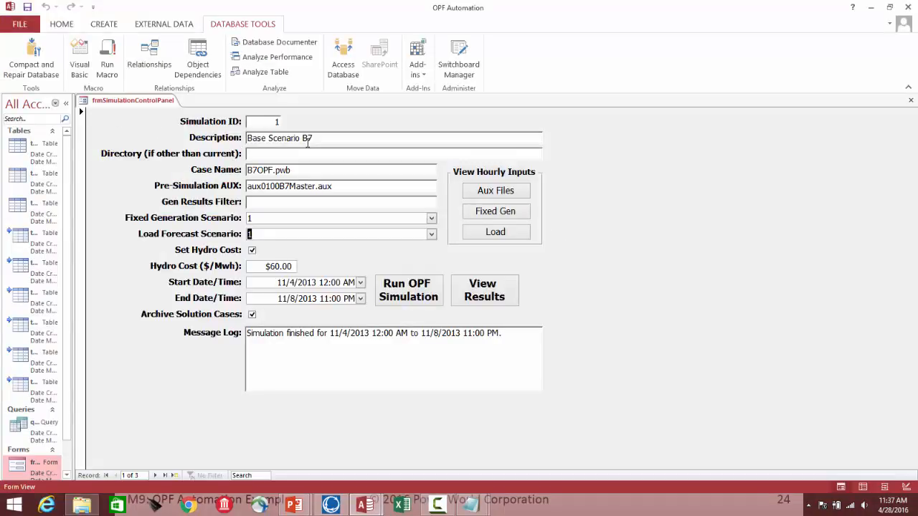
click(157, 476)
click(157, 476)
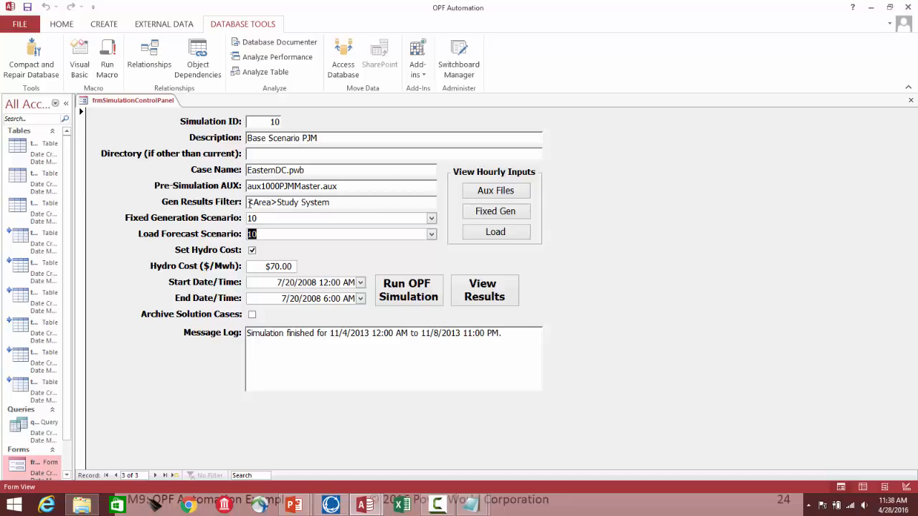
Step: Set the end date/time to 7/20/2008 3:00 AM and run the OPF simulation
click(360, 298)
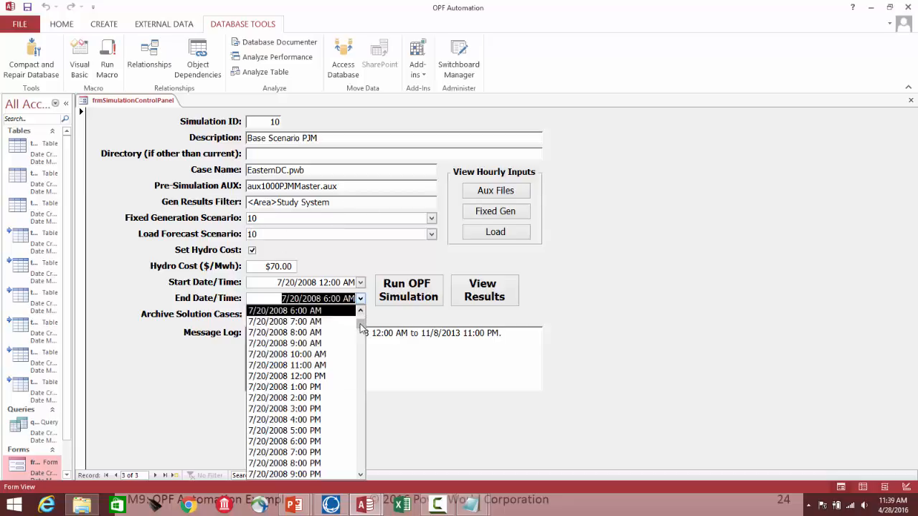
drag(361, 322, 364, 487)
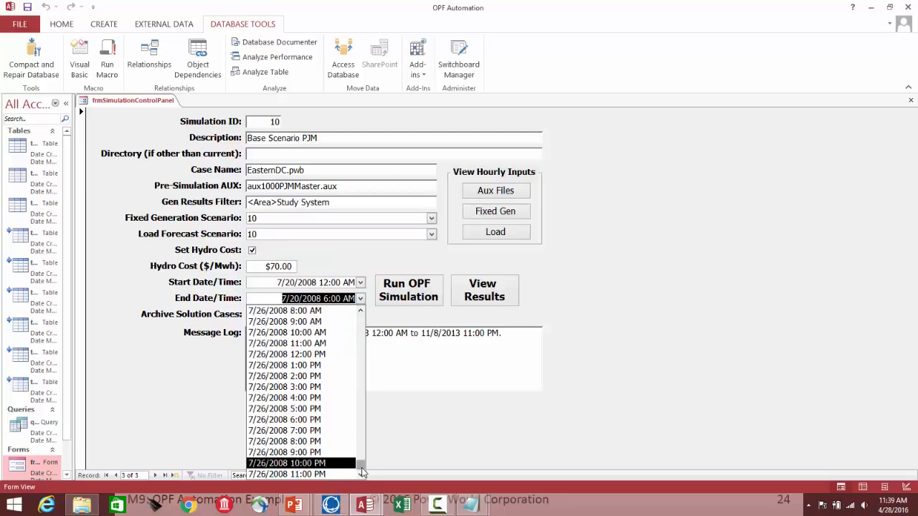
drag(362, 467, 360, 307)
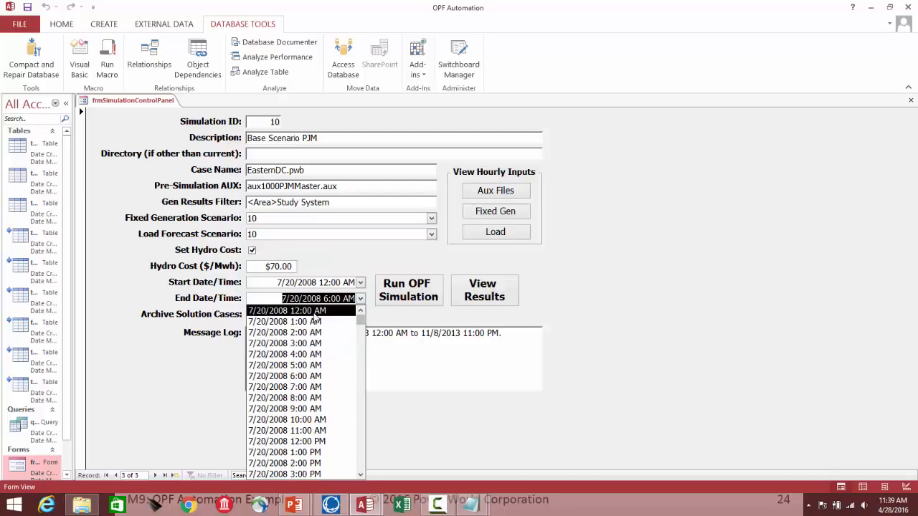
click(317, 345)
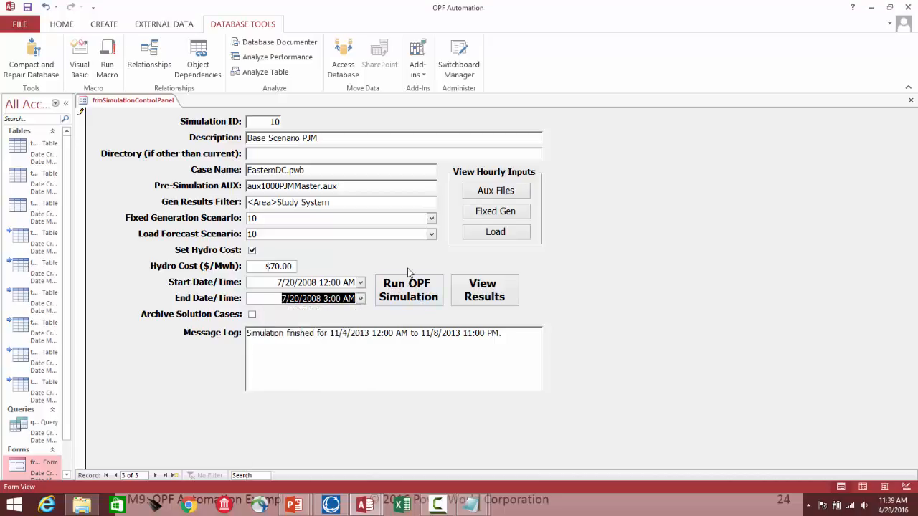
click(420, 300)
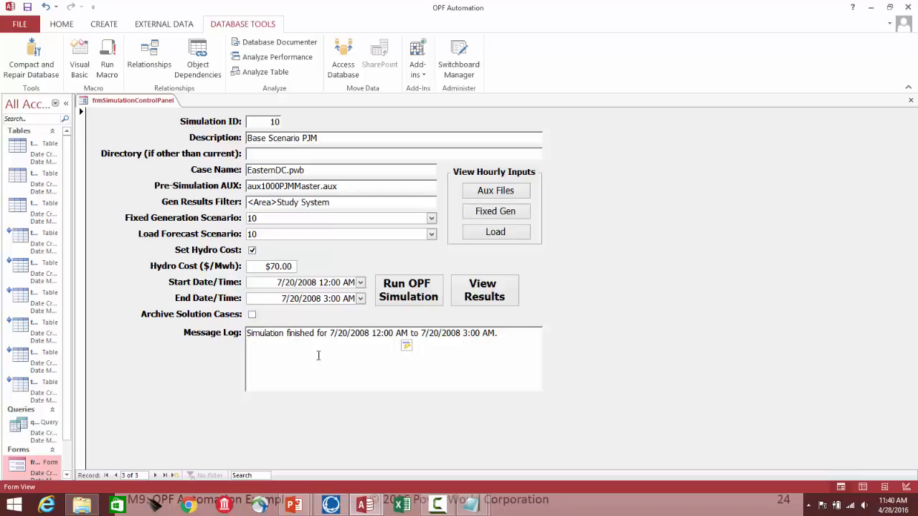
Step: Open the simulation results table and filter it to ForecastDateTime 7/20/2008 using the selected value
click(489, 298)
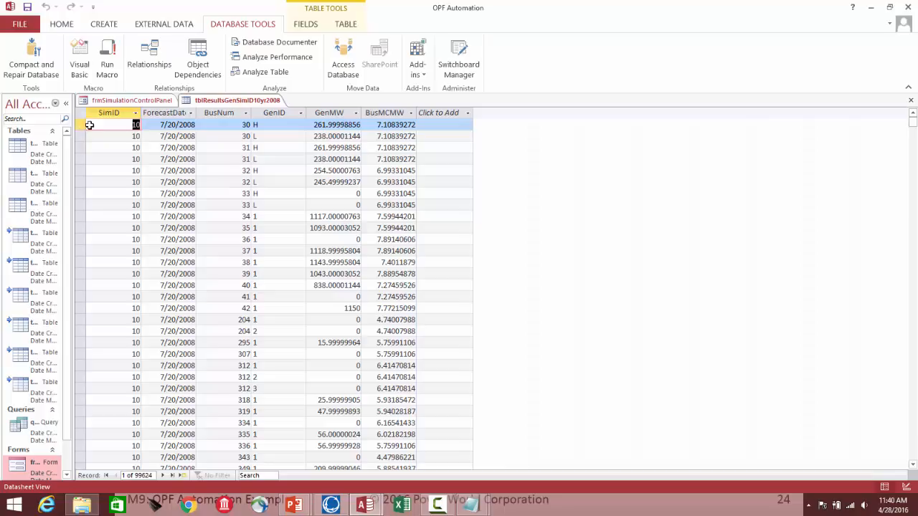
click(170, 126)
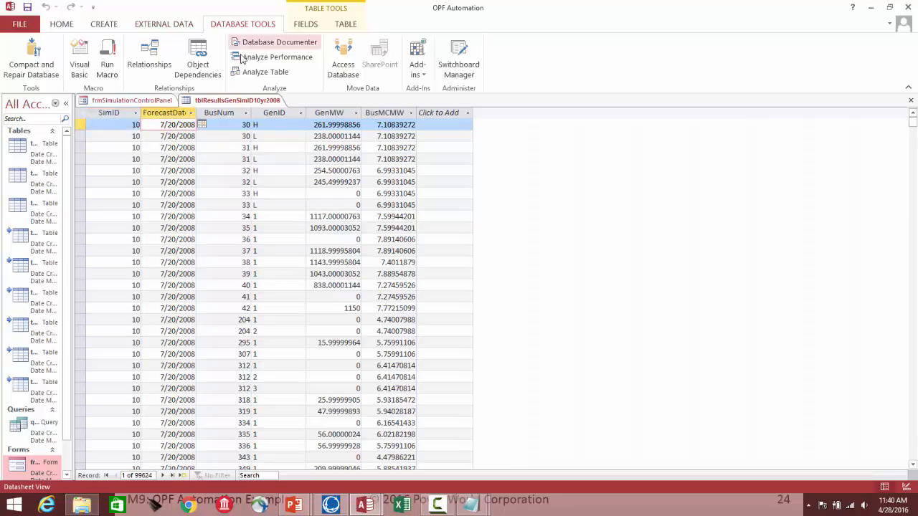
click(64, 27)
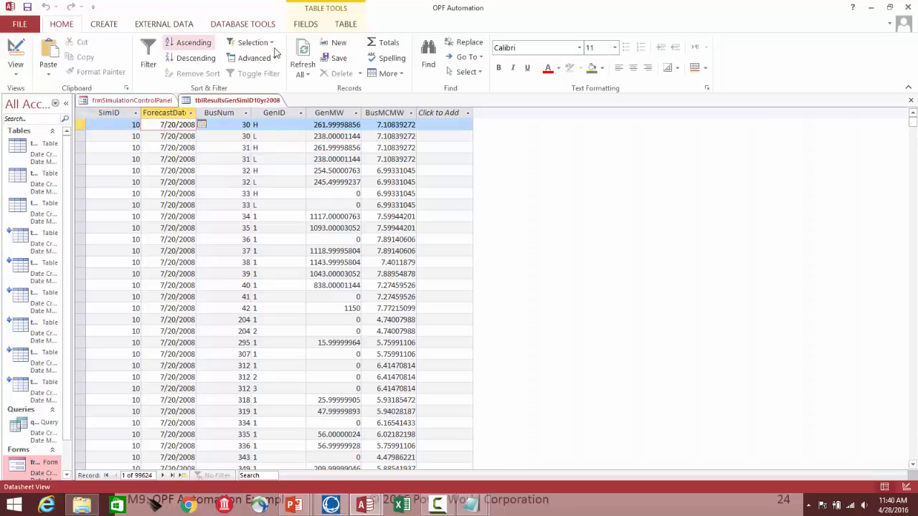
click(252, 42)
click(261, 57)
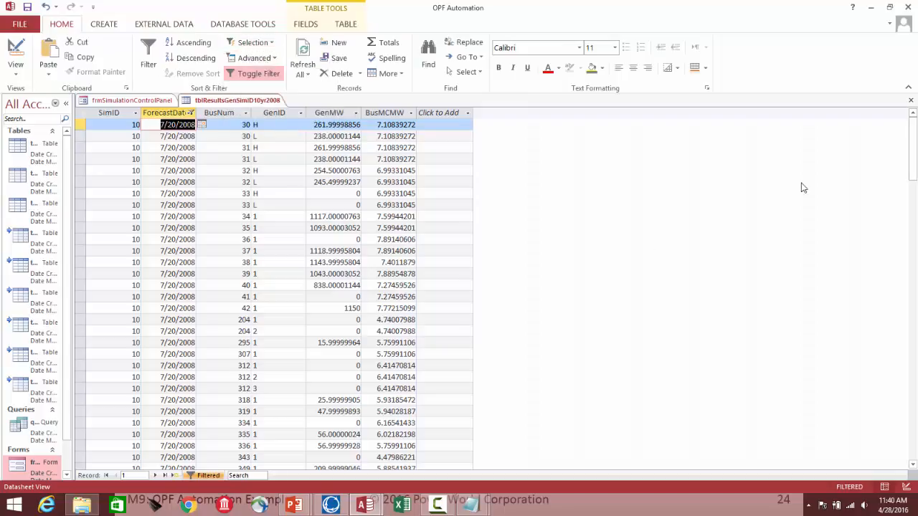
Step: Browse the filtered hourly generator dispatch and bus LMP results, then return to the presentation
drag(912, 126, 893, 439)
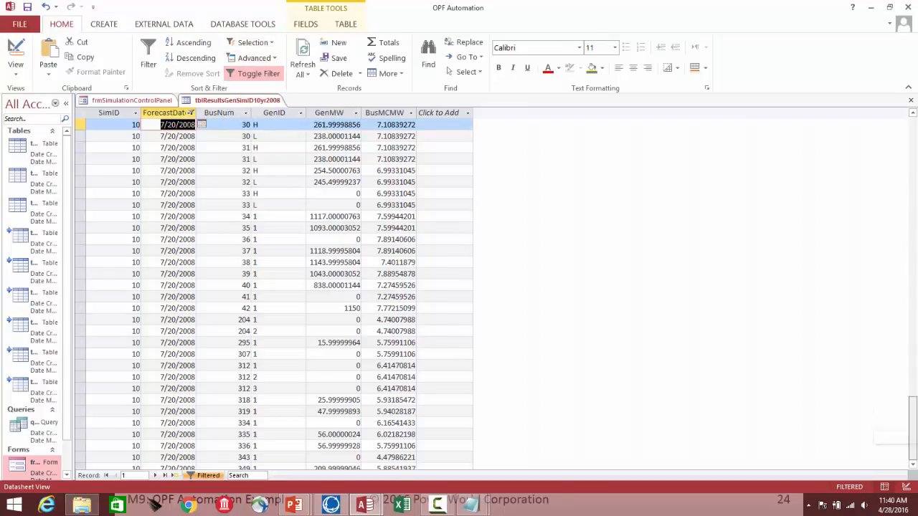
click(164, 476)
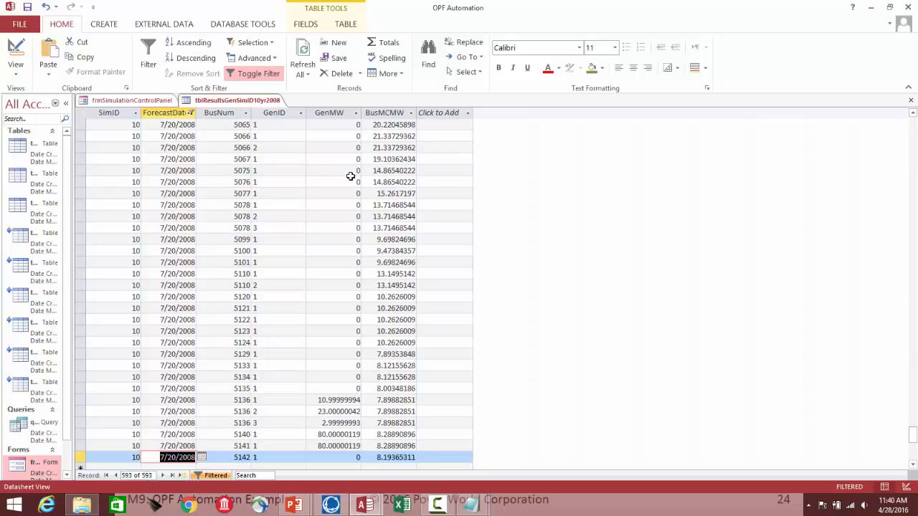
click(316, 217)
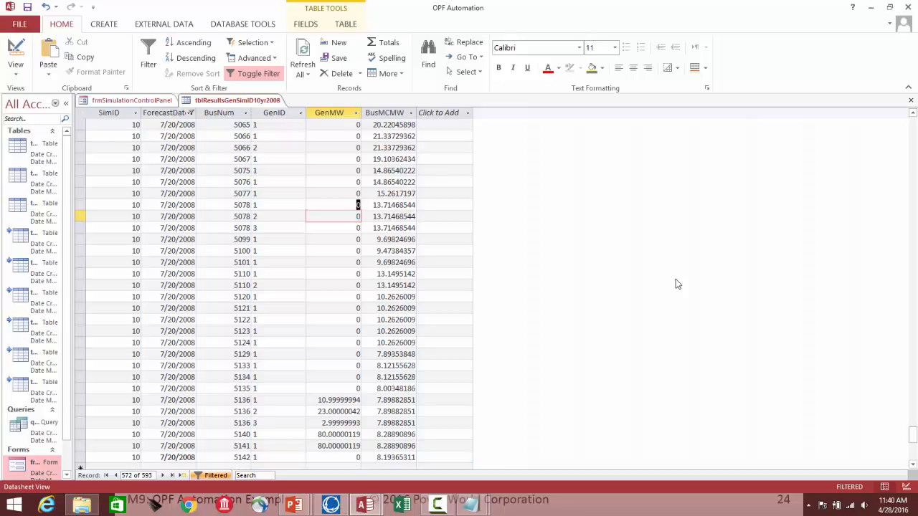
key(Up)
key(Up)
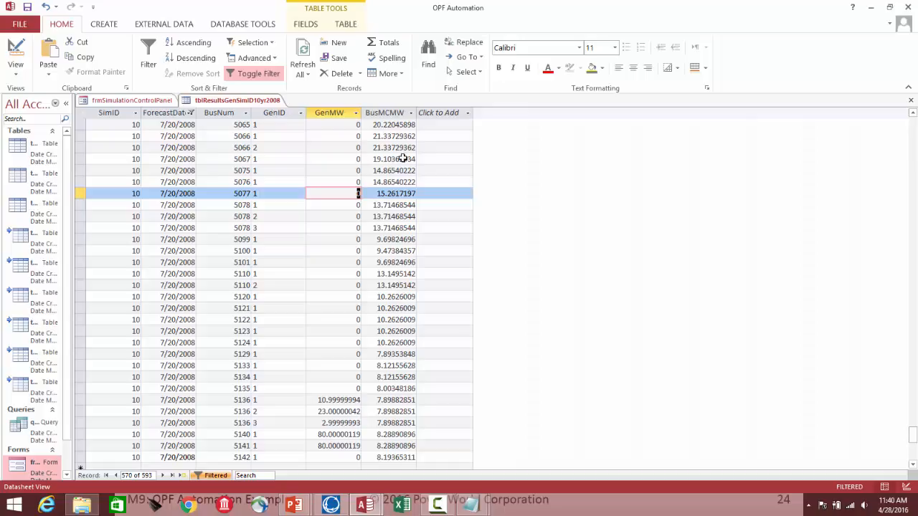
click(915, 134)
click(915, 133)
click(915, 134)
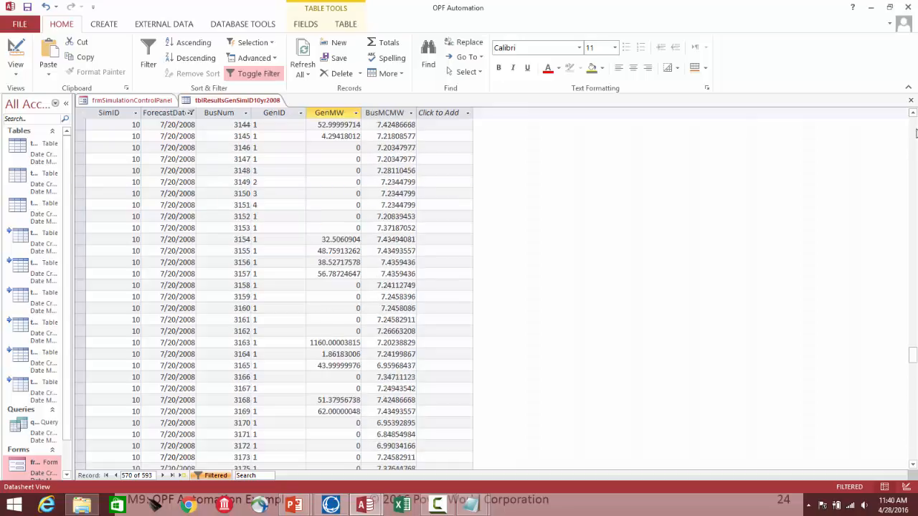
click(915, 134)
click(304, 192)
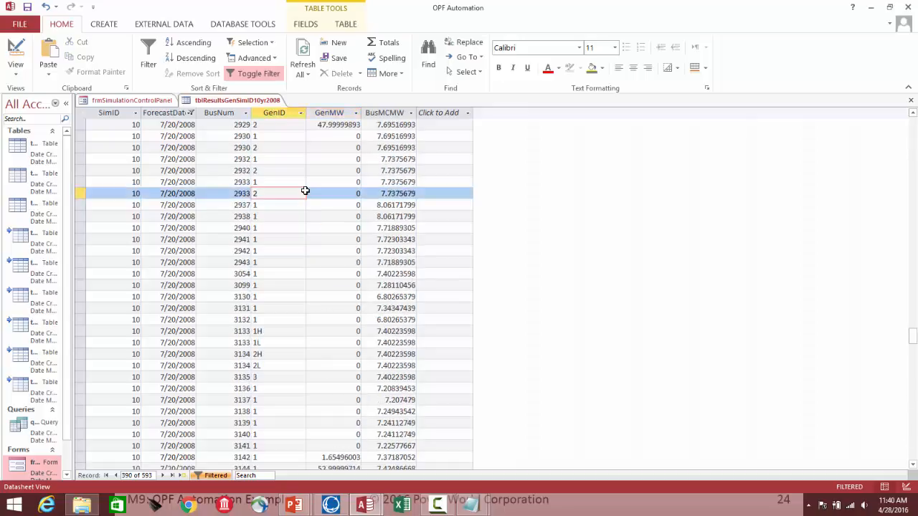
key(alt+Tab)
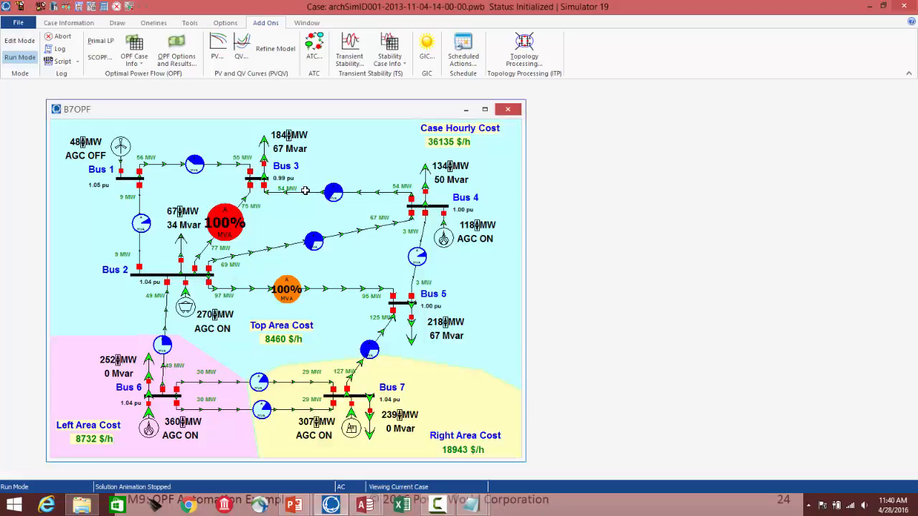
key(alt+Tab)
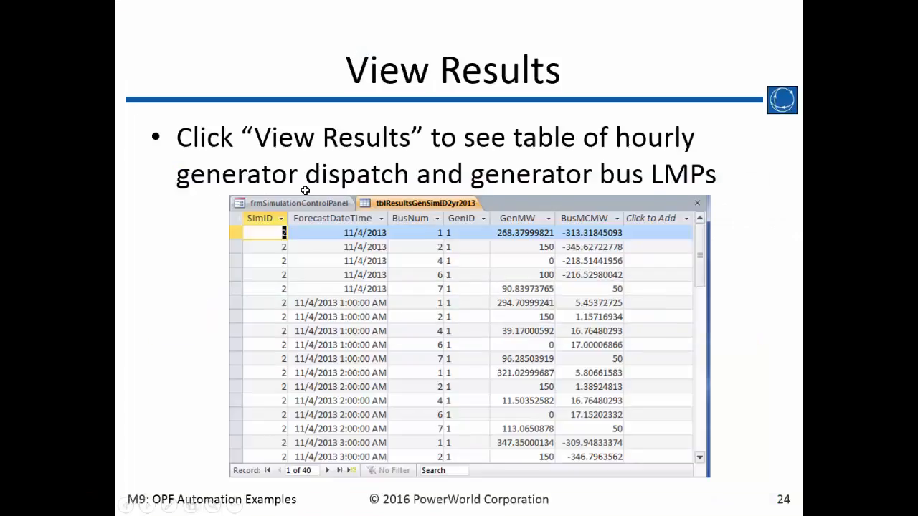